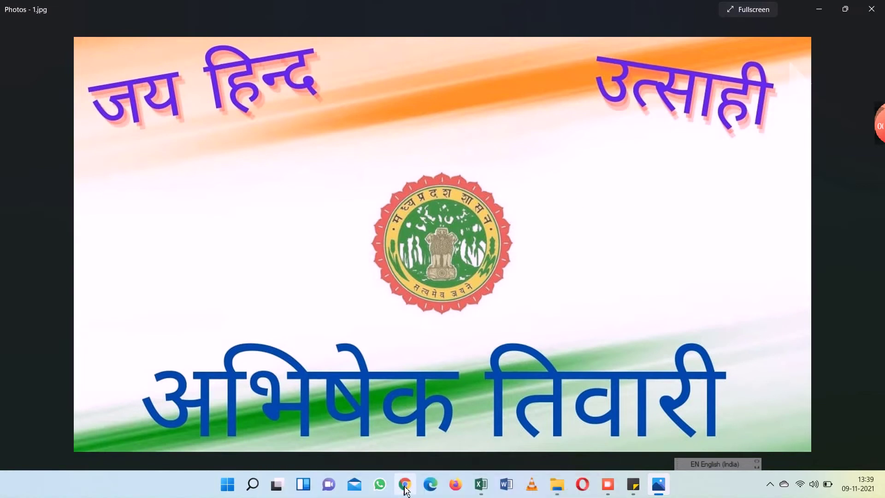
Switch to the SAARA portal in Chrome and open ग्राम सूची अवलोकन under फसल कटाई प्रयोग
mouse_move(407, 489)
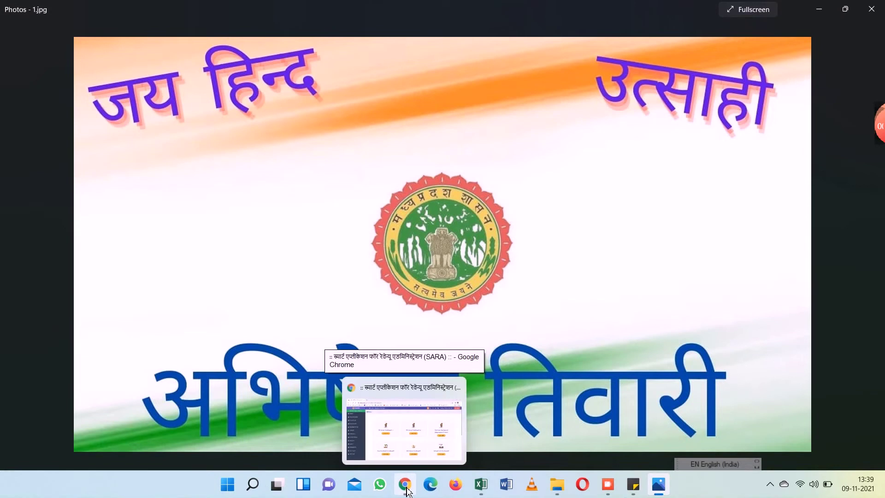
left_click(412, 428)
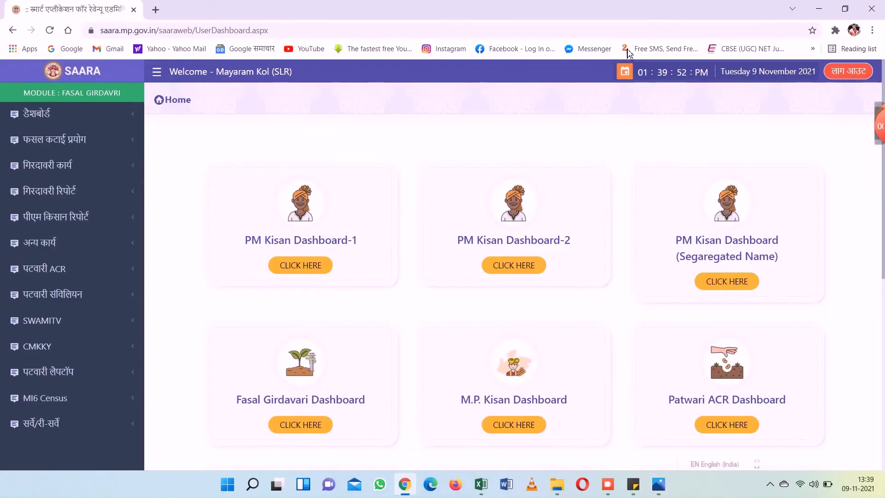
left_click(726, 130)
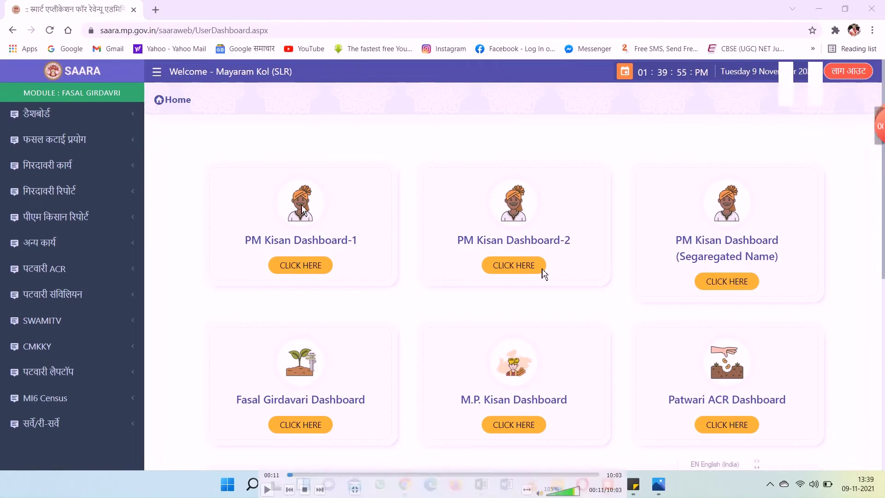
left_click(106, 151)
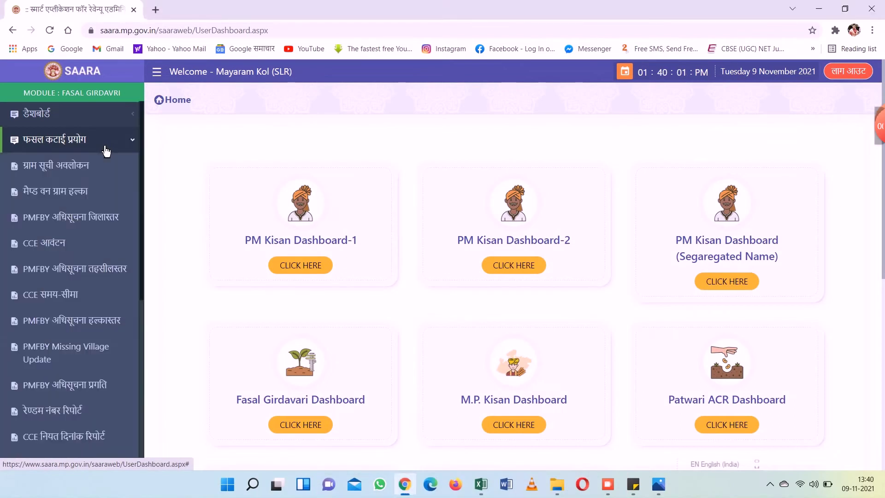
left_click(97, 178)
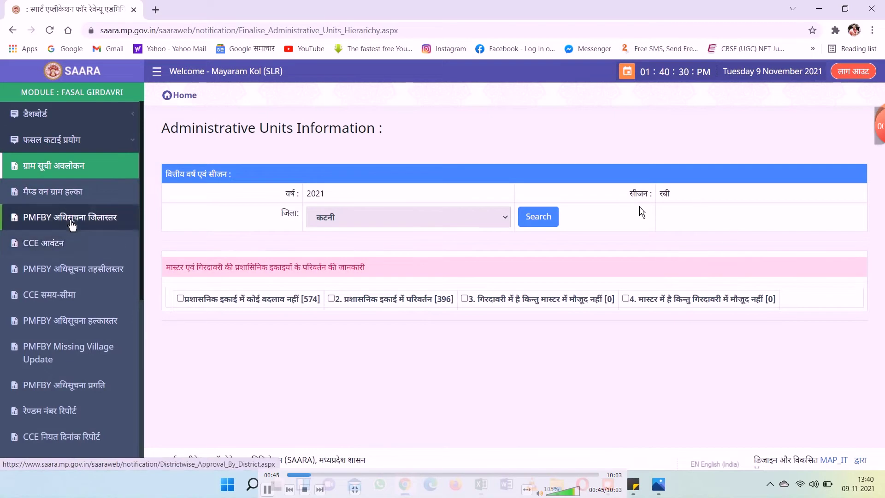
Open the मैप्ड वन ग्राम हल्का page and search for the forest villages of कटनी district
left_click(92, 196)
key("Left")
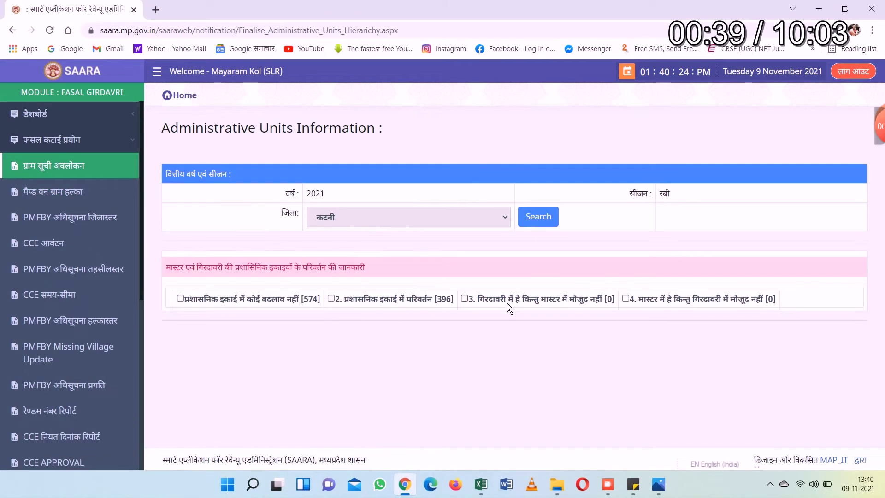
key("space")
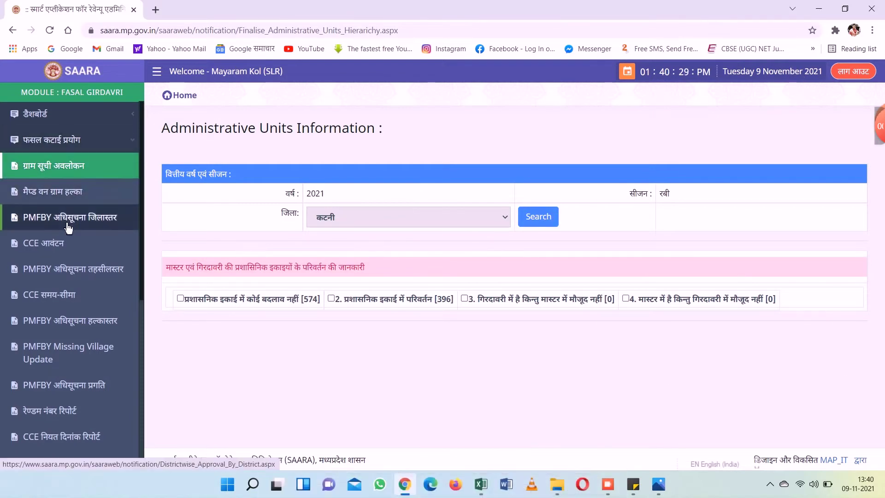
left_click(79, 197)
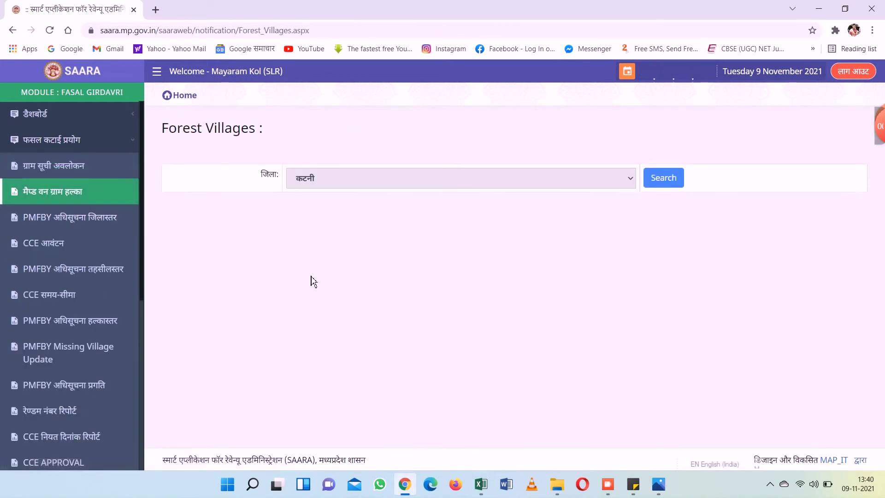
left_click(677, 184)
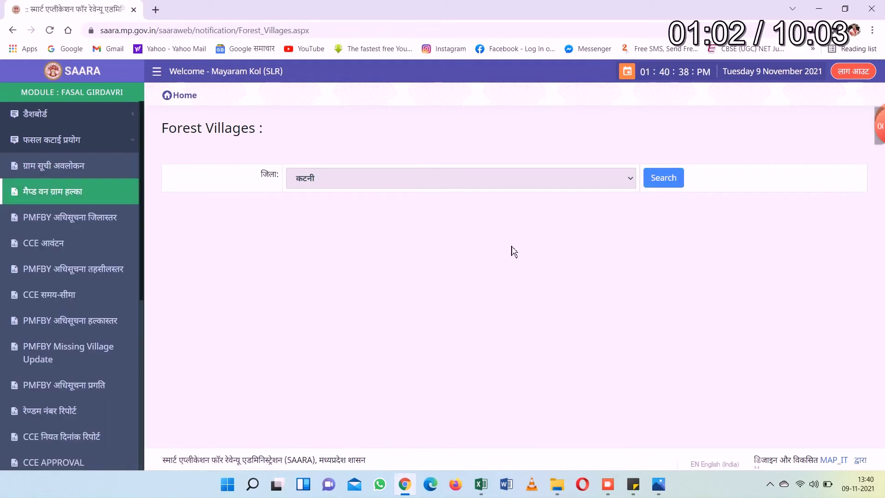
Open PMFBY अधिसूचना तहसीलस्तर for अलसी, limited to tehsils proposed for notification, and request its printable report
left_click(86, 280)
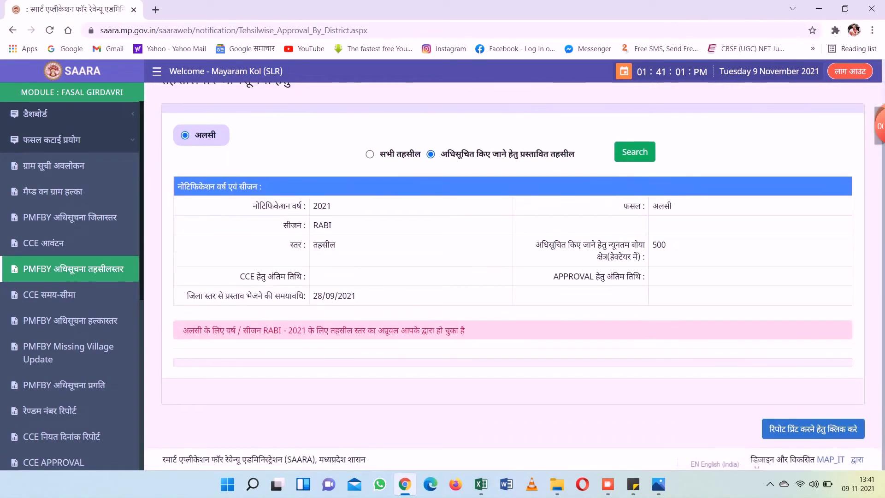
left_click(836, 426)
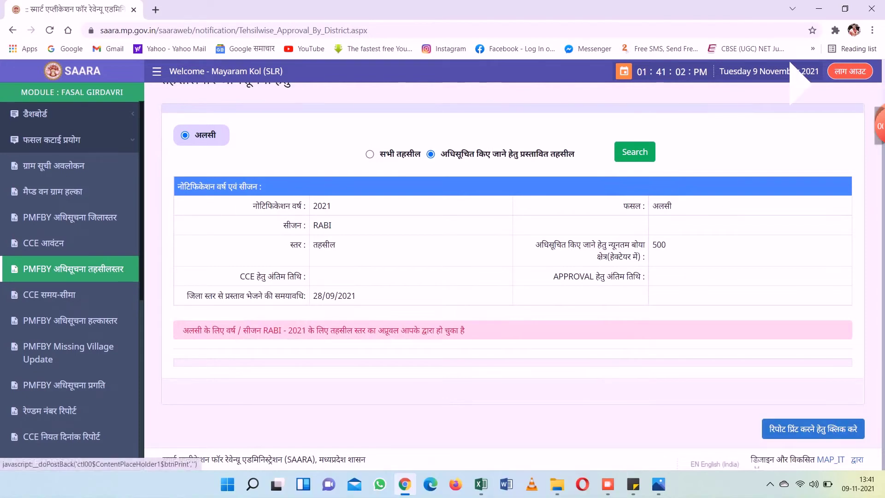
left_click(369, 192)
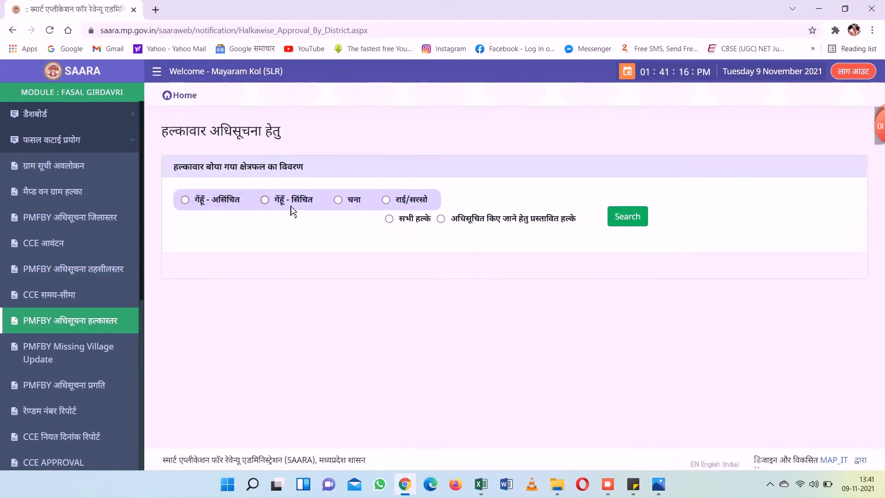
In the halka-level PMFBY notification, search for the halkas proposed for गेहूँ - सिंचित and look through the list
left_click(271, 205)
left_click(449, 221)
left_click(636, 233)
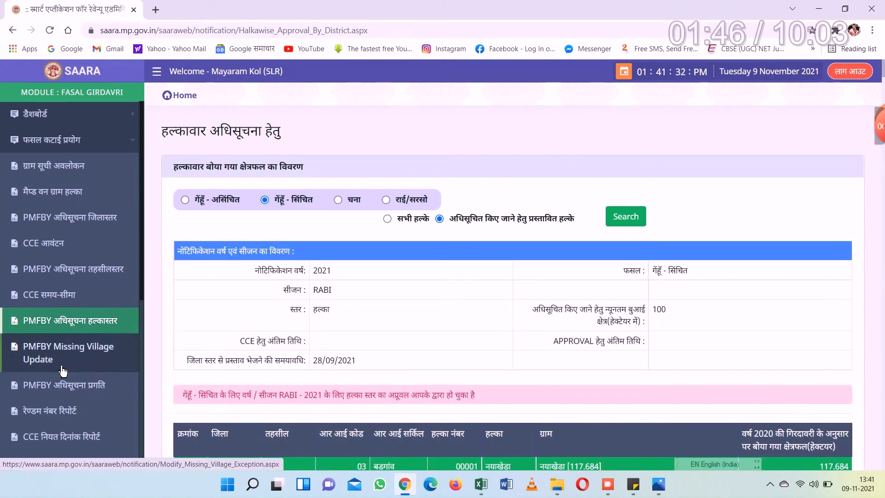
left_click(63, 369)
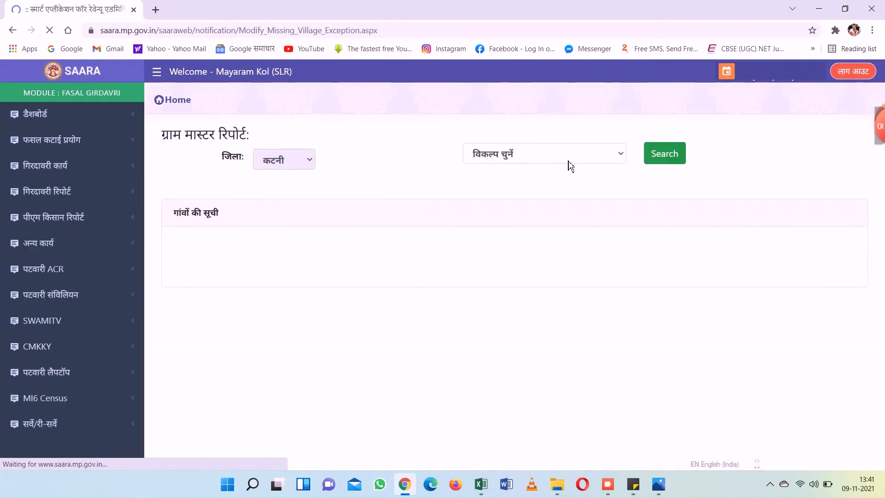
left_click(568, 161)
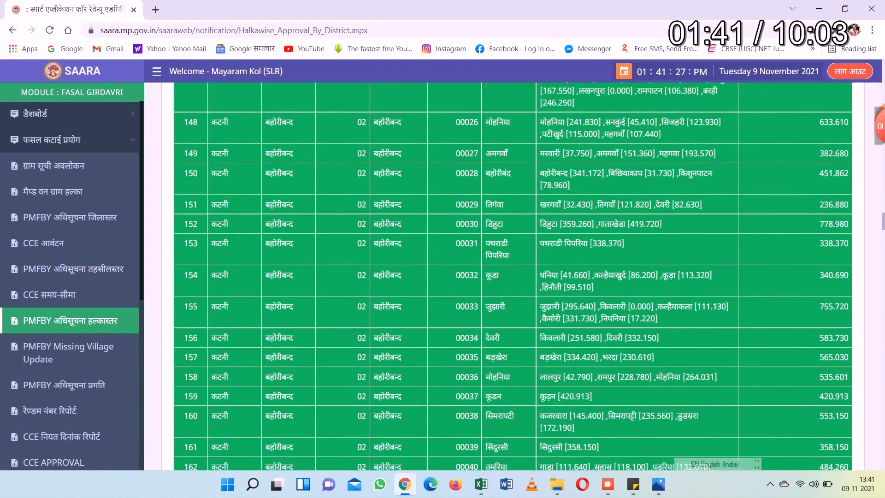
scroll(513, 277, "down", 20)
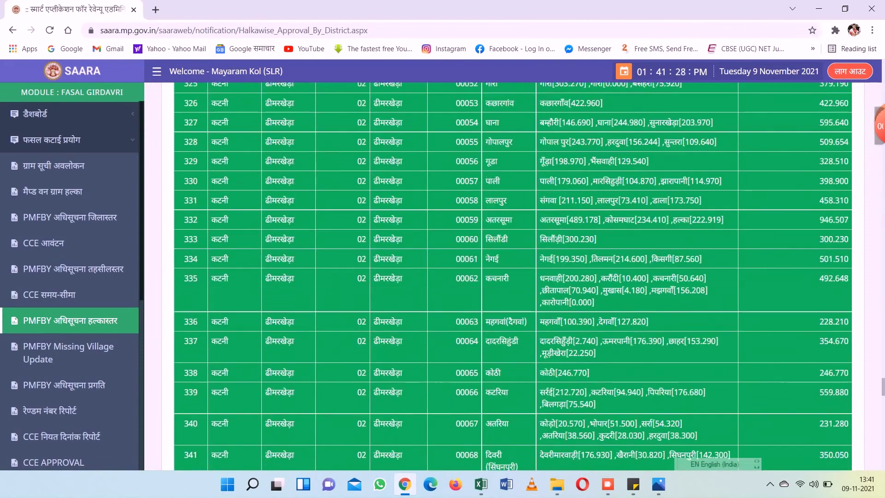
scroll(792, 69, "up", 20)
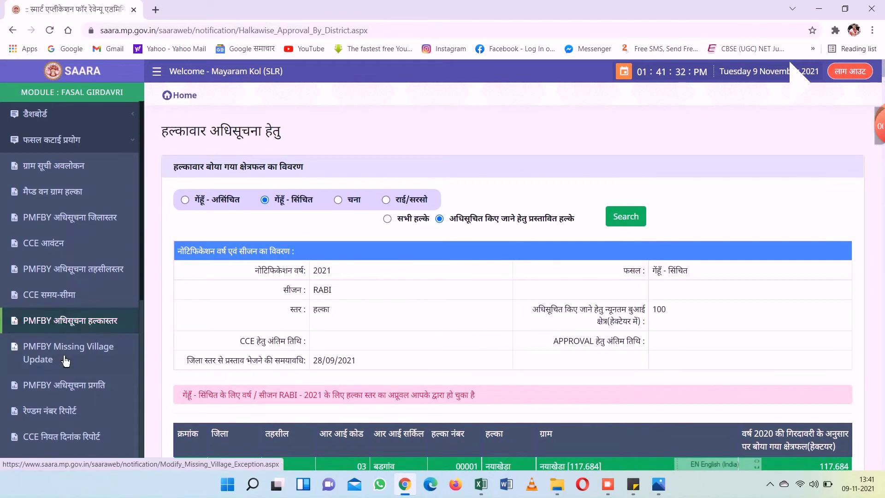
Search PMFBY Missing Village Update for कटनी with option 4, girdawari villages absent from the current village master, and open PMFBY अधिसूचना प्रगति
left_click(99, 365)
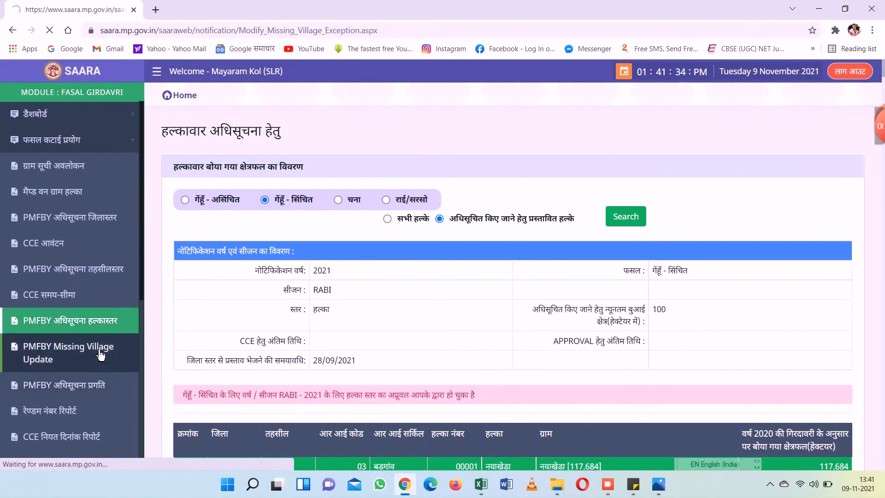
left_click(568, 161)
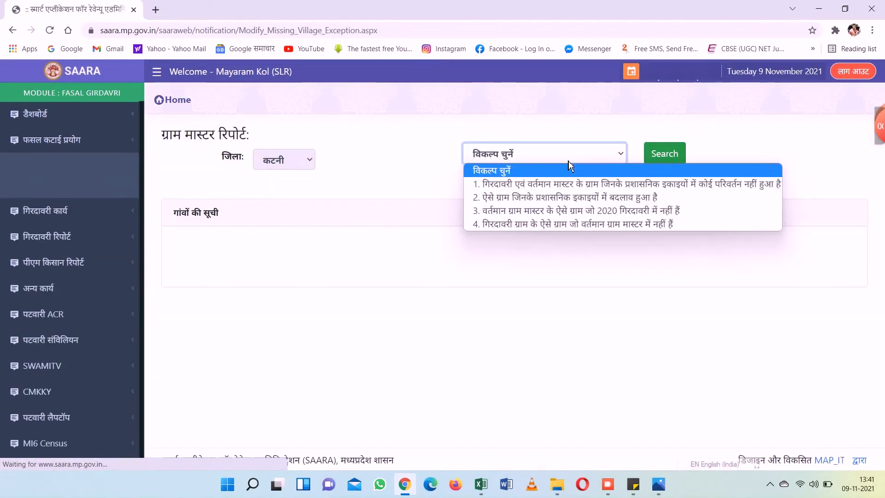
left_click(551, 225)
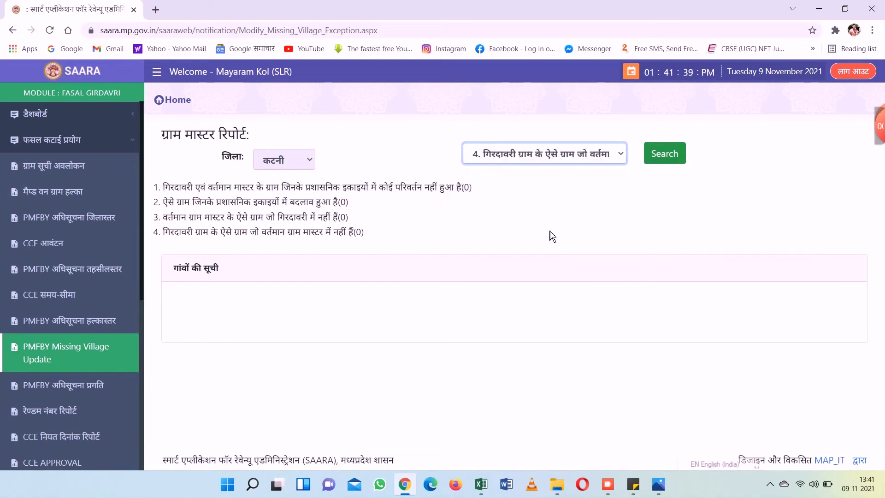
left_click(677, 159)
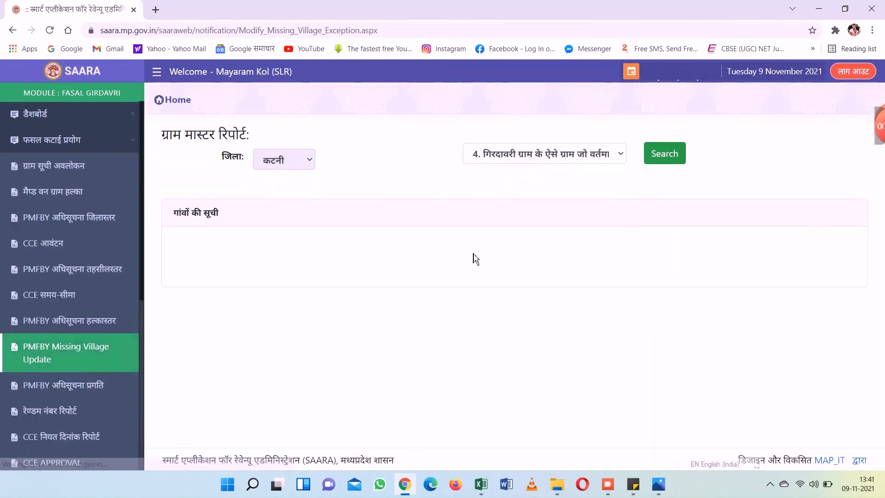
left_click(111, 386)
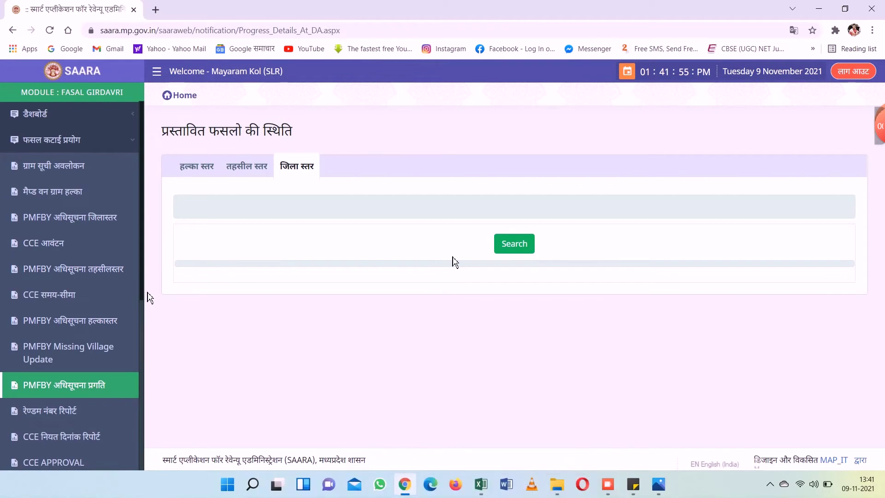
Open रेण्डम नंबर रिपोर्ट, show it for district 51-कटनी, tehsil कटनी and Kharif 2021-22, and look through the records
left_click_drag(148, 292, 149, 354)
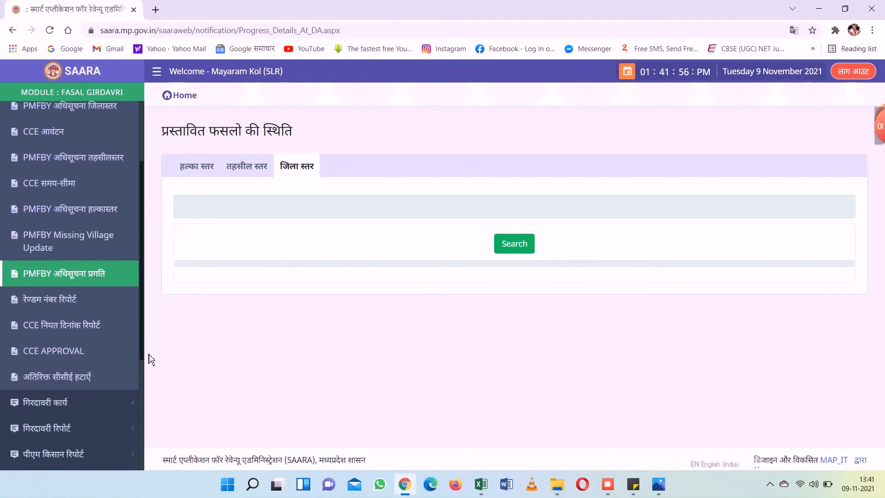
left_click(32, 318)
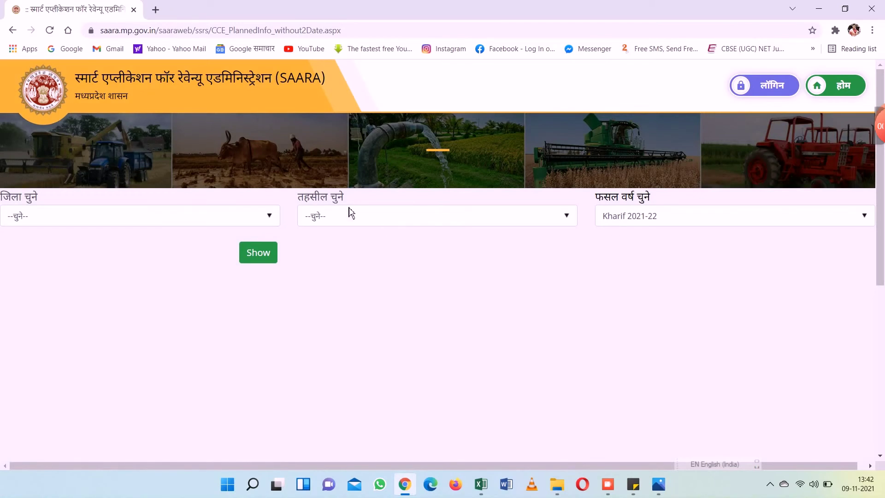
left_click(191, 222)
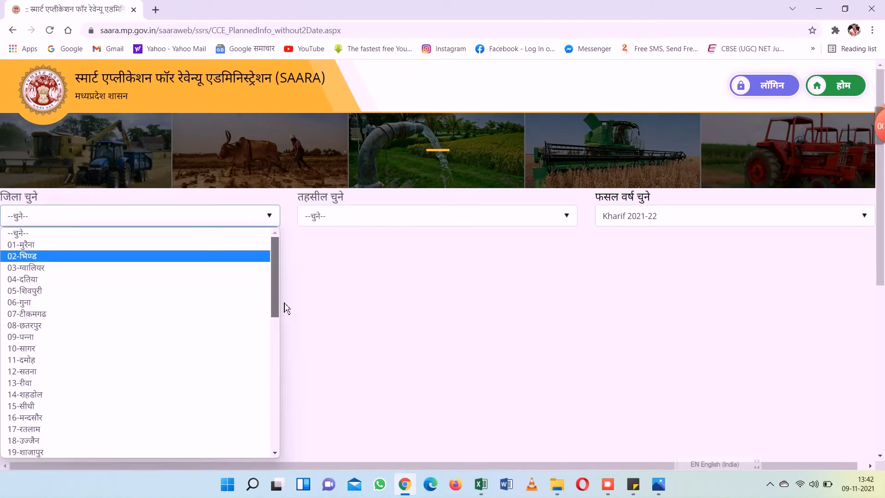
left_click_drag(277, 306, 277, 415)
left_click(209, 446)
left_click(397, 220)
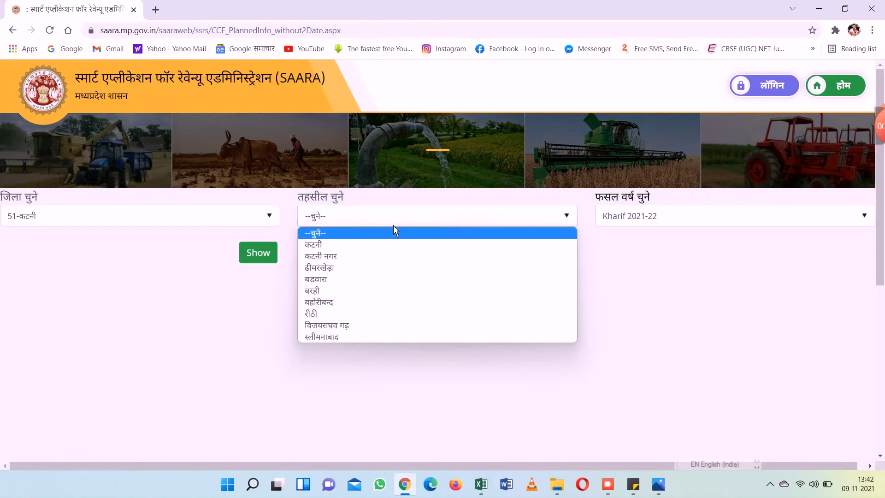
left_click(366, 248)
left_click(261, 261)
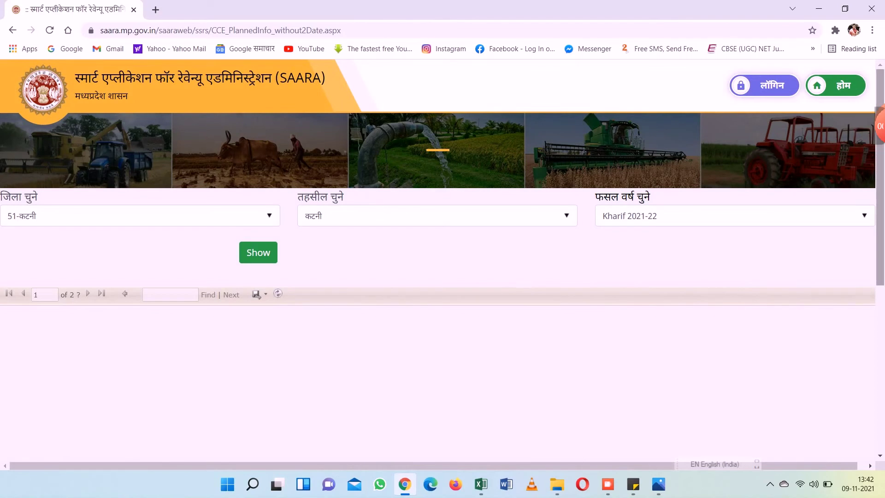
scroll(450, 266, "down", 5)
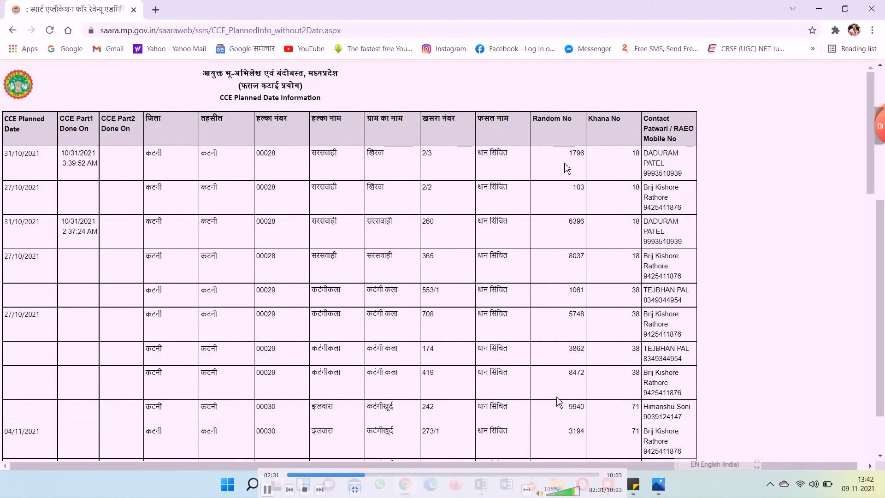
scroll(582, 374, "down", 2)
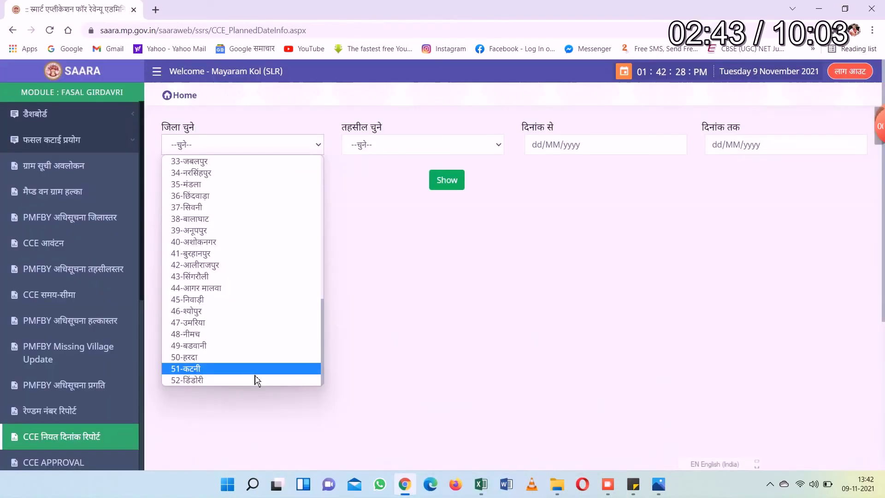
Show the CCE नियत दिनांक रिपोर्ट for district 51-कटनी, tehsil कटनी, from 01/11/2021 to 09/11/2021
left_click(253, 371)
key("space")
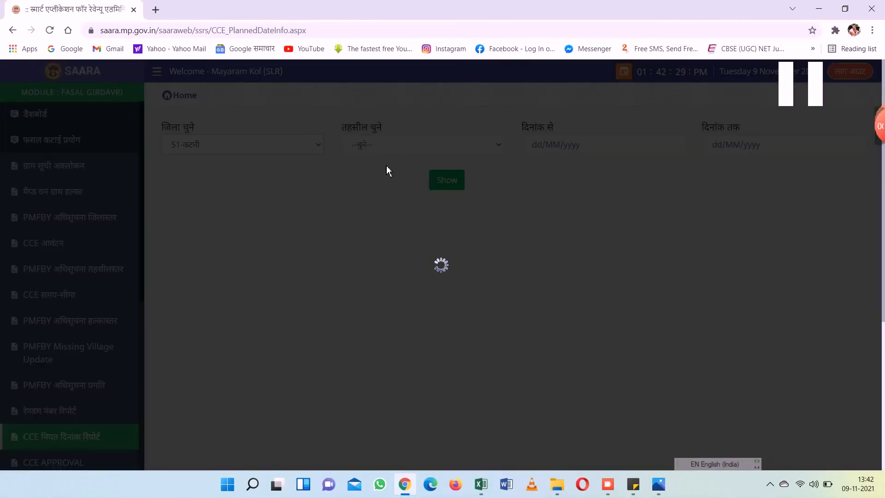
key("space")
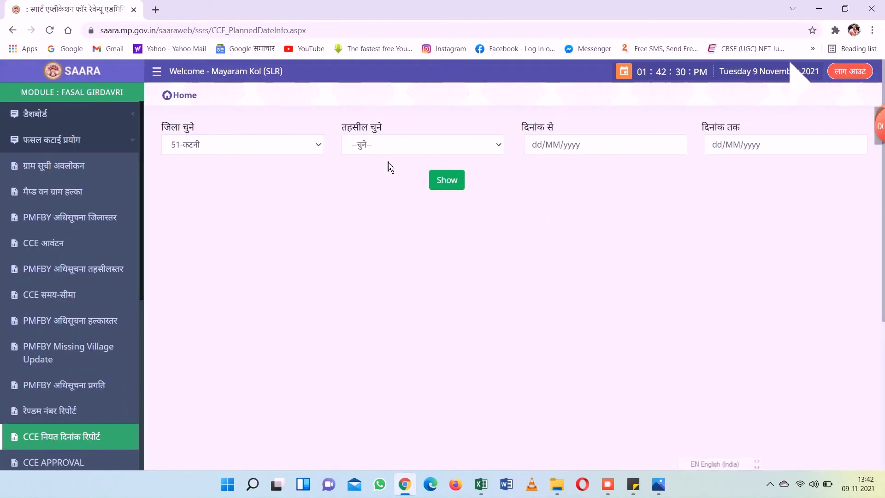
left_click(417, 152)
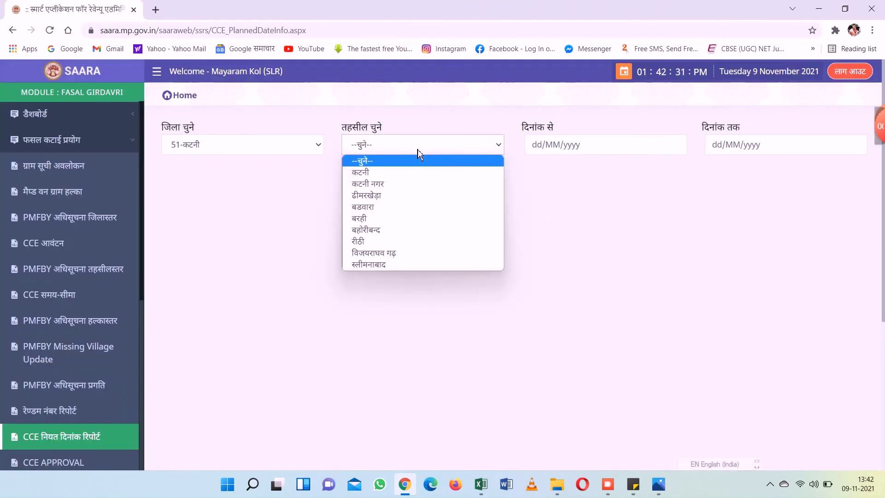
left_click(403, 175)
left_click(635, 146)
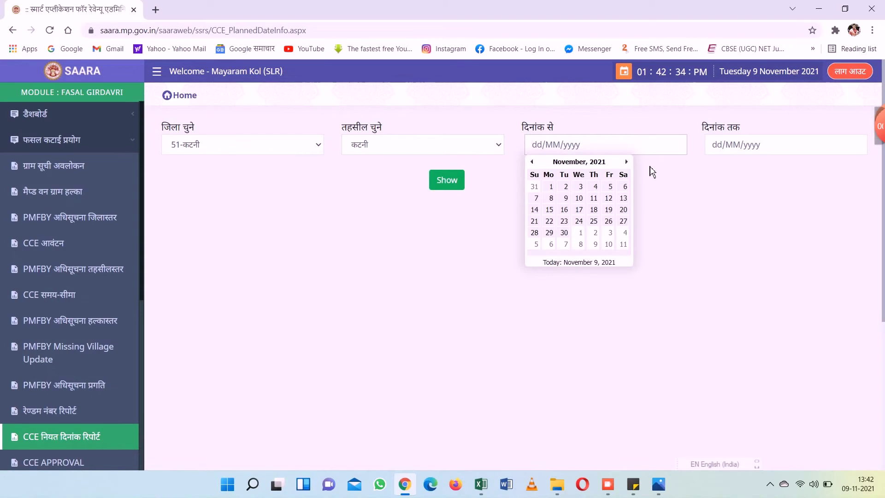
left_click(551, 189)
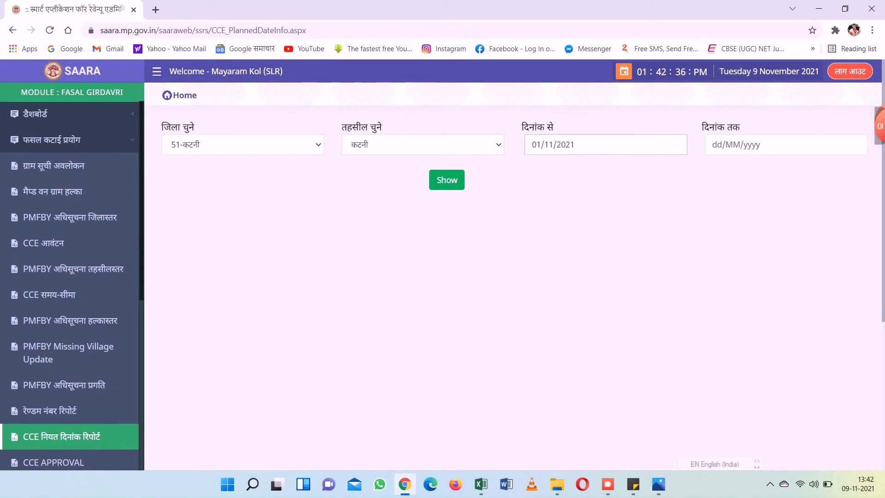
left_click(779, 146)
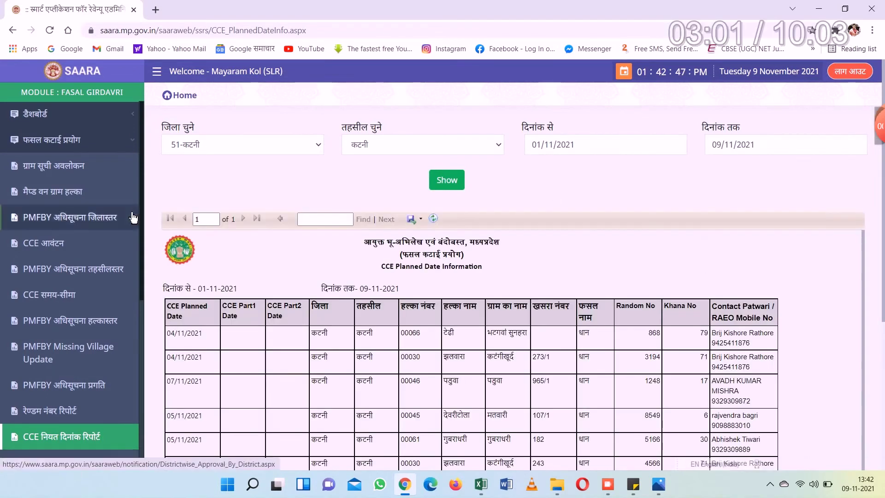
Open CCE APPROVAL, show the pending PMBY records for Kharif 2021-22 and crop धान - सिंचित across all tehsils, and look through them
left_click(96, 463)
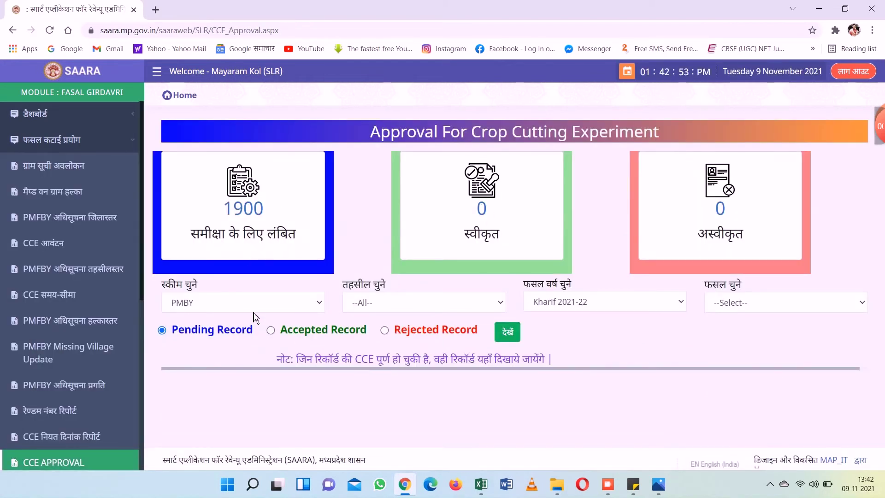
left_click(753, 308)
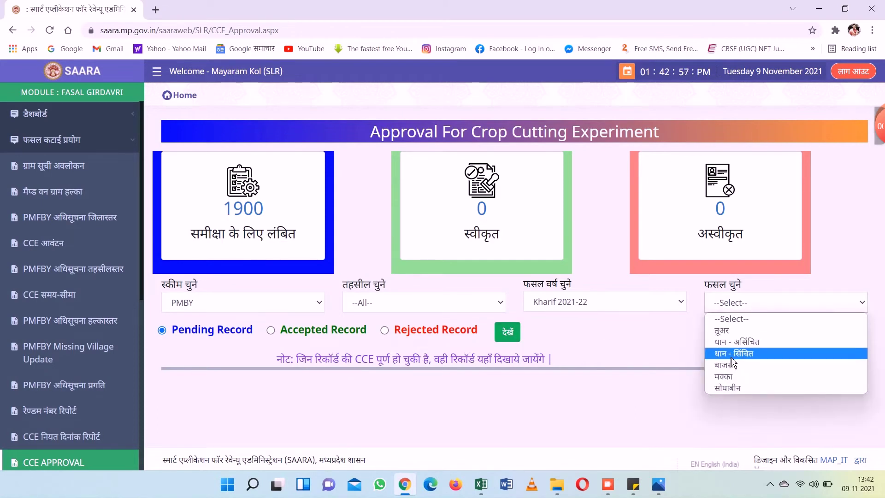
left_click(732, 358)
left_click(502, 339)
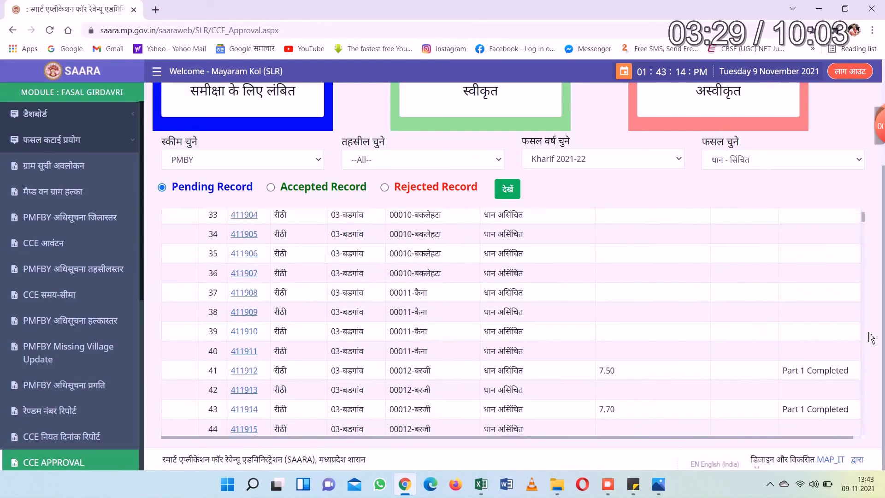
scroll(512, 322, "down", 3)
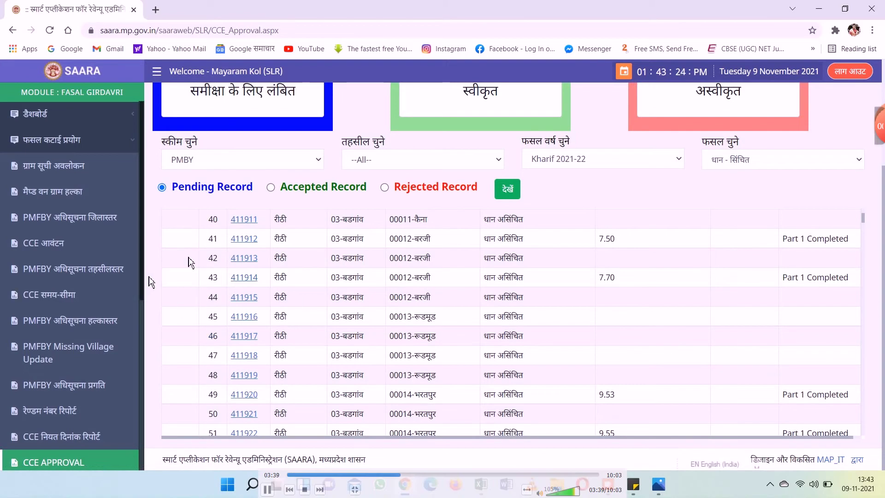
scroll(92, 322, "down", 2)
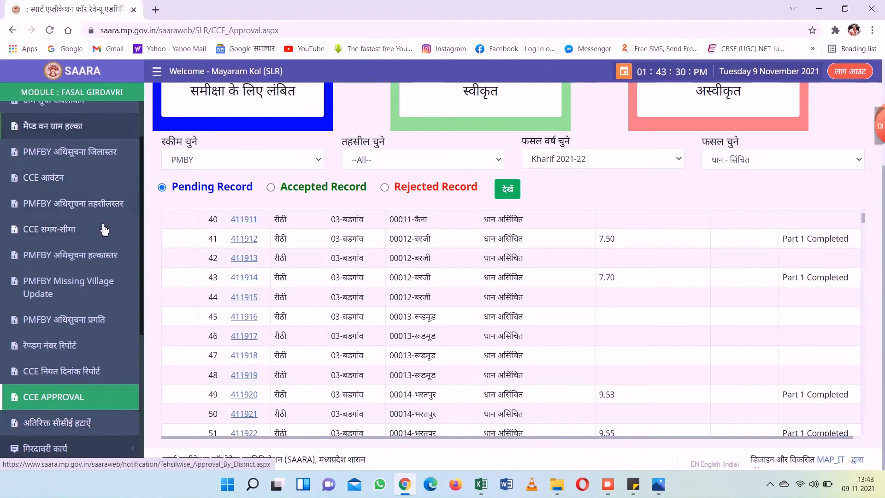
Open CCE आवंटन and show the Revenue assignments for Kharif 2021-22, tehsil विजयराघव गढ़, all halkas and crop धान - सिंचित
left_click(99, 186)
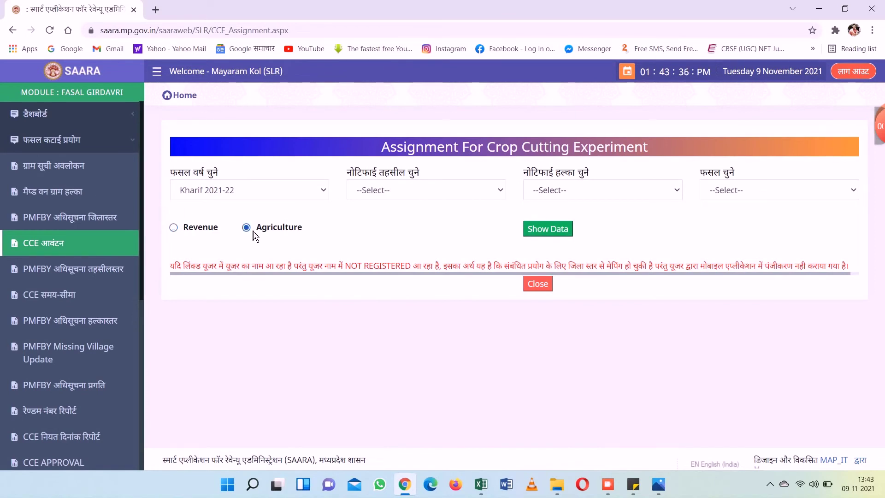
left_click(408, 193)
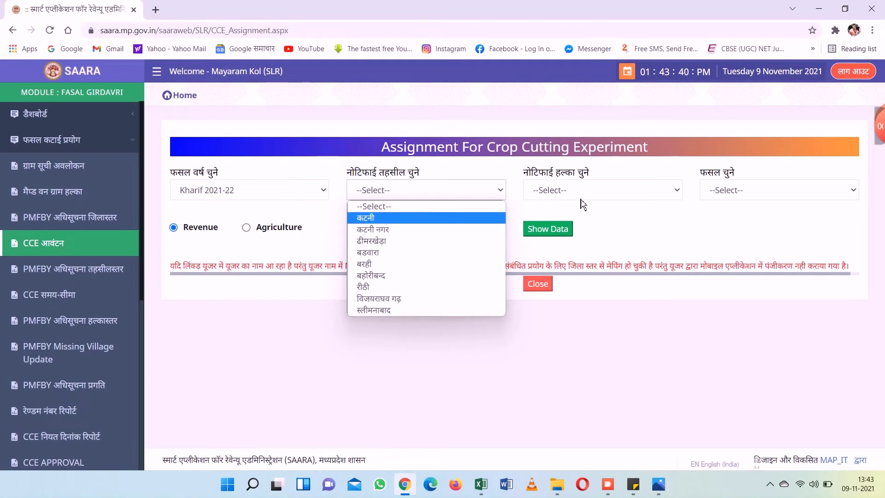
left_click(401, 298)
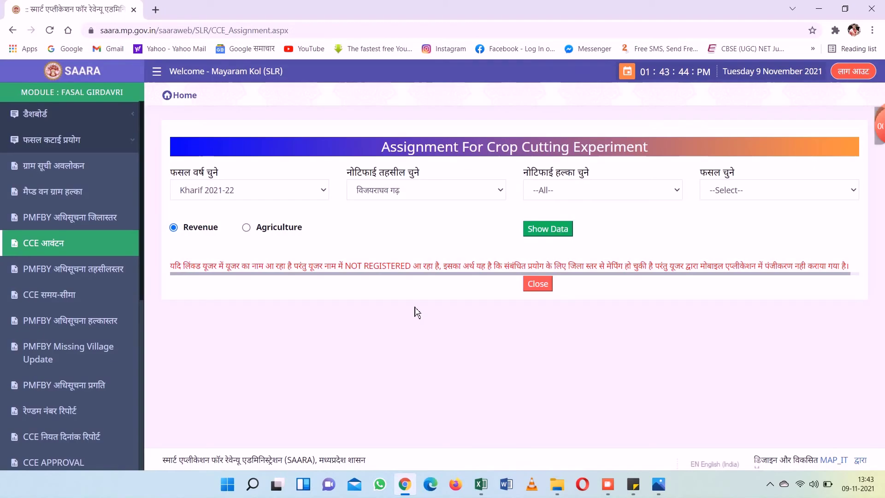
left_click(564, 199)
left_click(565, 202)
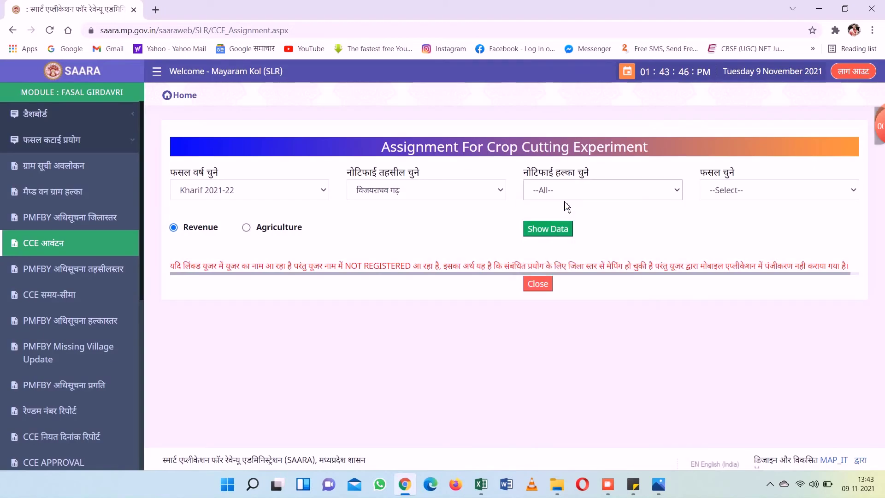
left_click(737, 199)
left_click(728, 241)
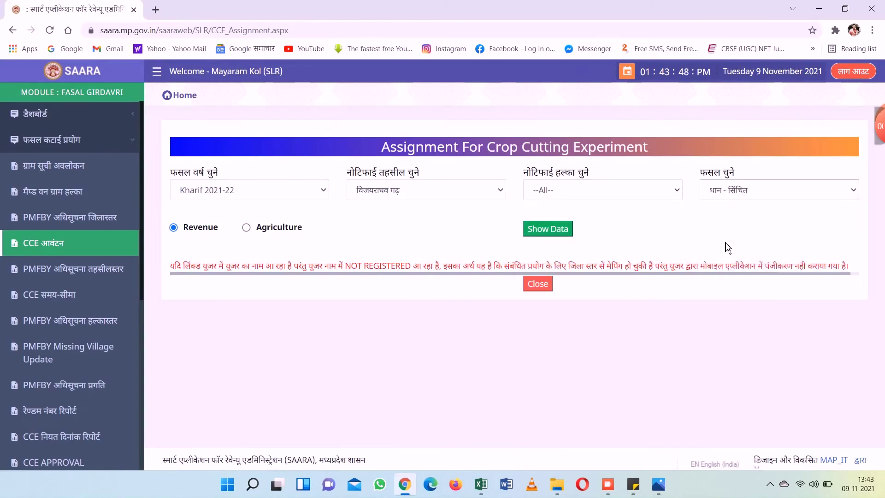
left_click(548, 233)
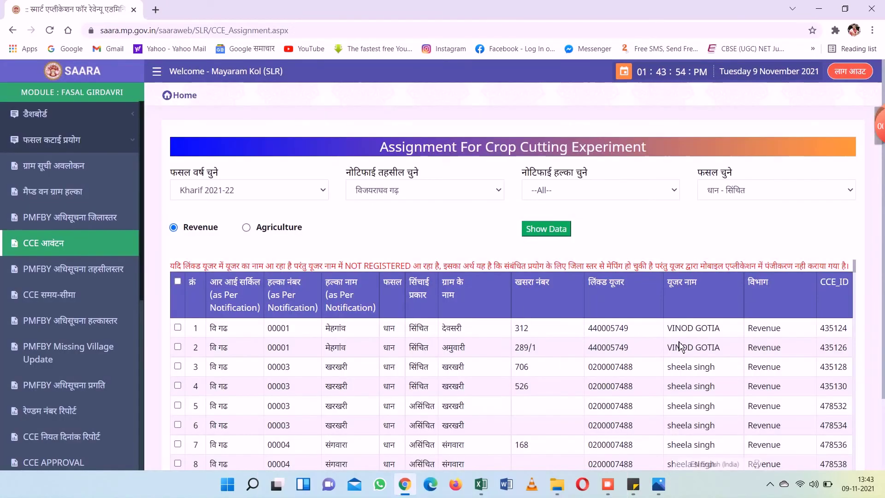
Look through the Revenue assignments and show the Agriculture assignments for the same tehsil and crop
scroll(442, 373, "down", 20)
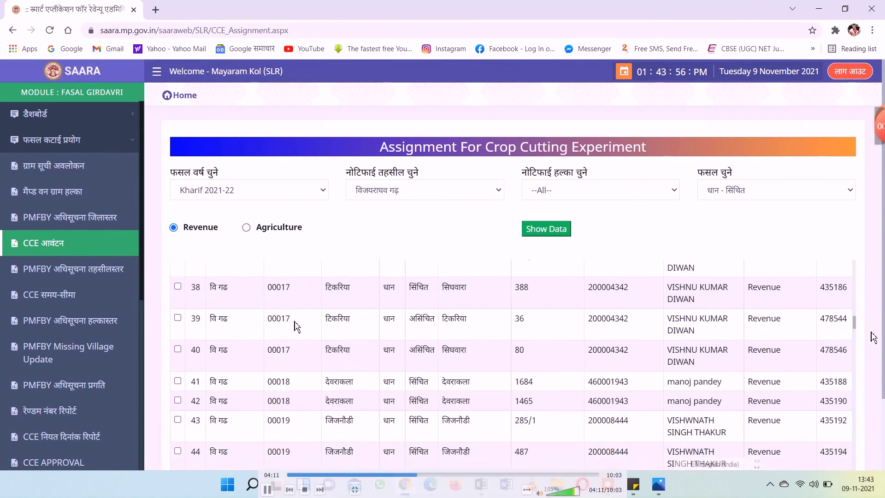
scroll(307, 365, "down", 20)
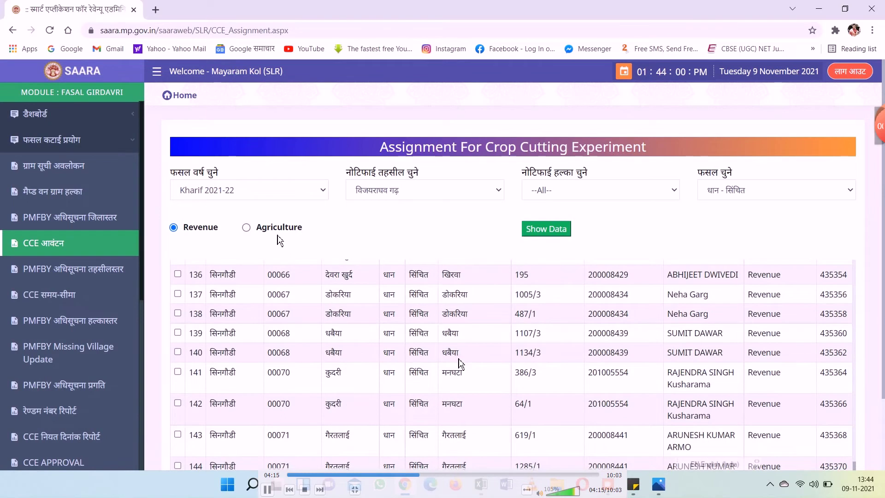
left_click(246, 228)
left_click(536, 239)
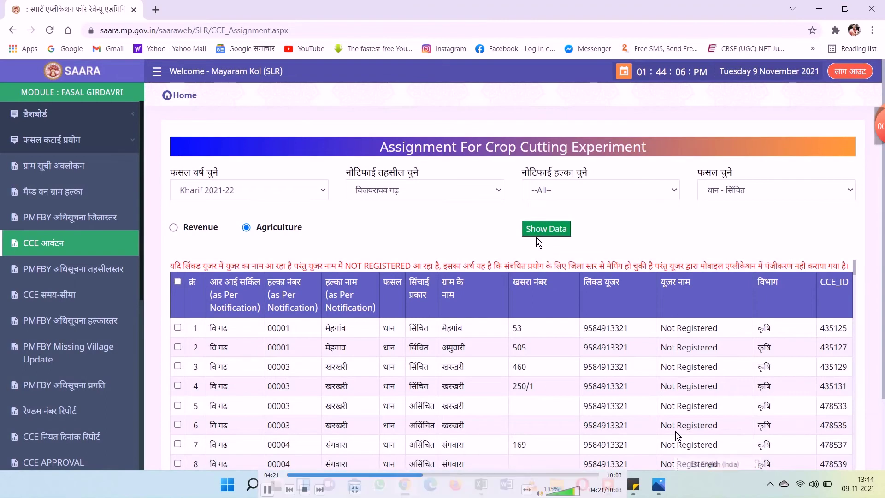
key("Left")
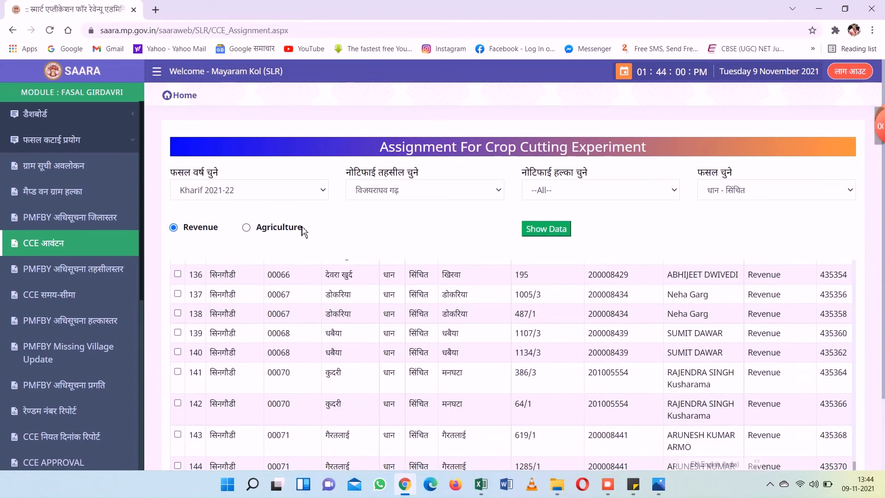
key("Right")
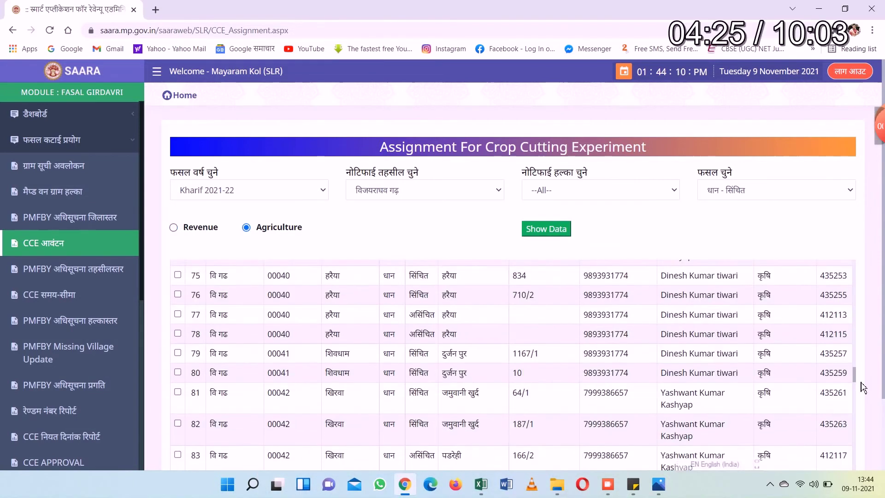
key("Right")
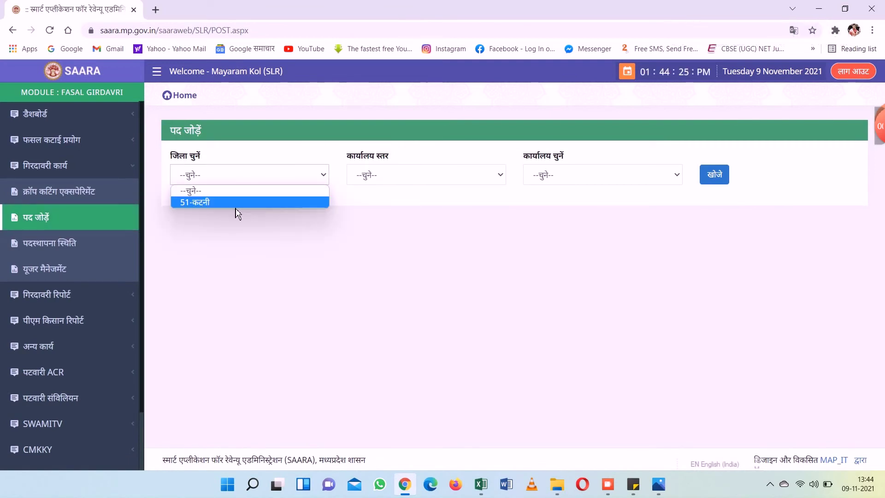
key("Right")
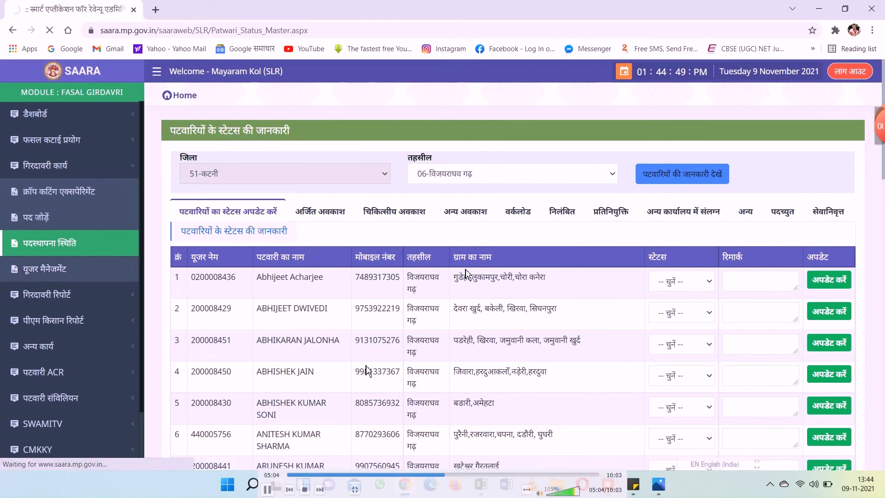
key("Right")
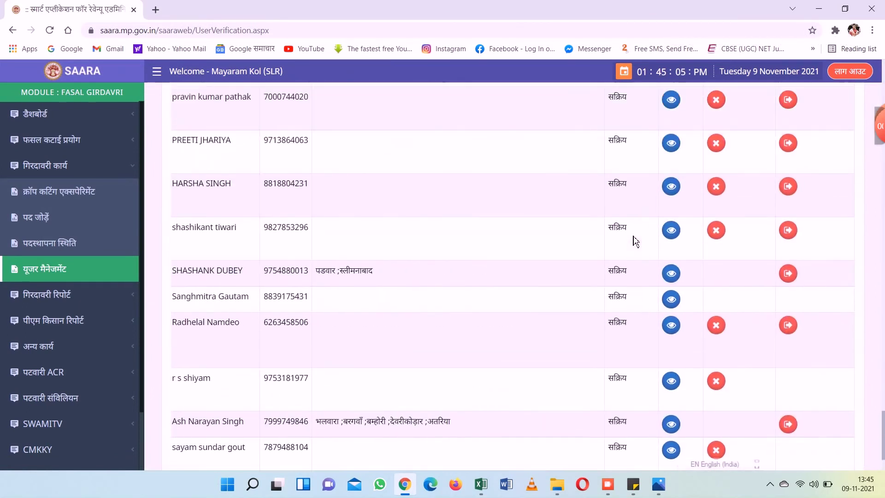
key("Right")
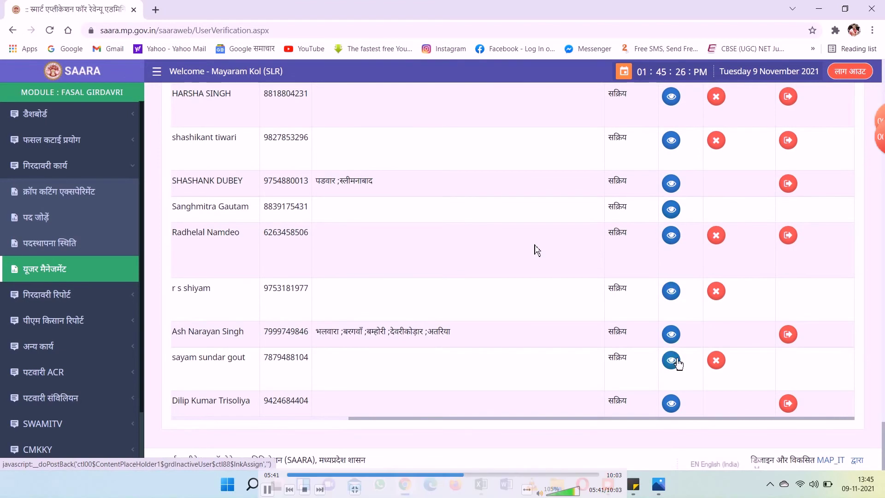
key("Right")
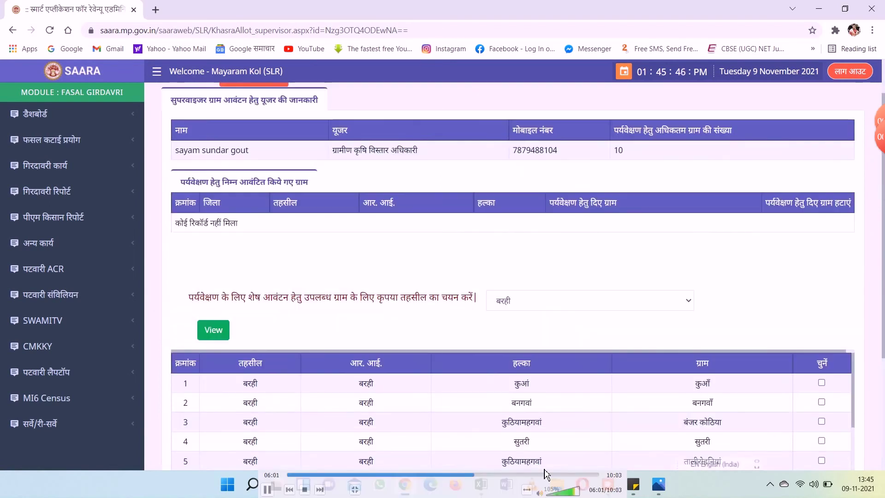
key("Right")
key("Right")
key("Right")
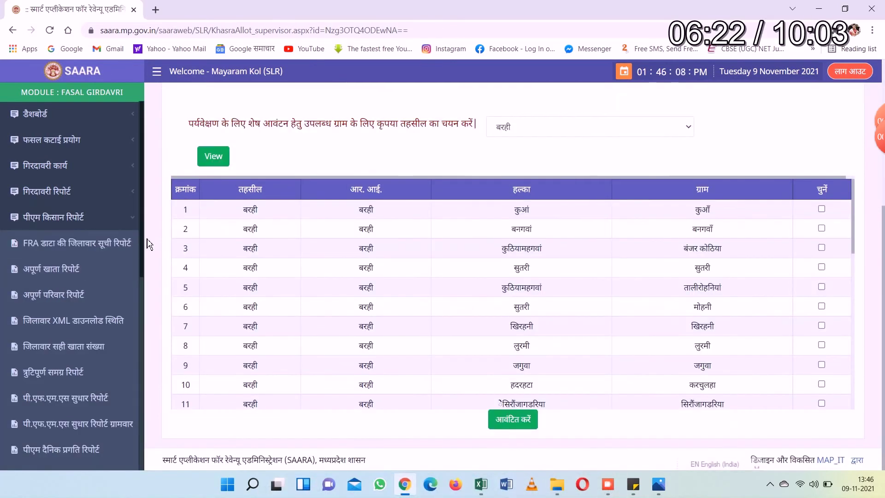
key("Right")
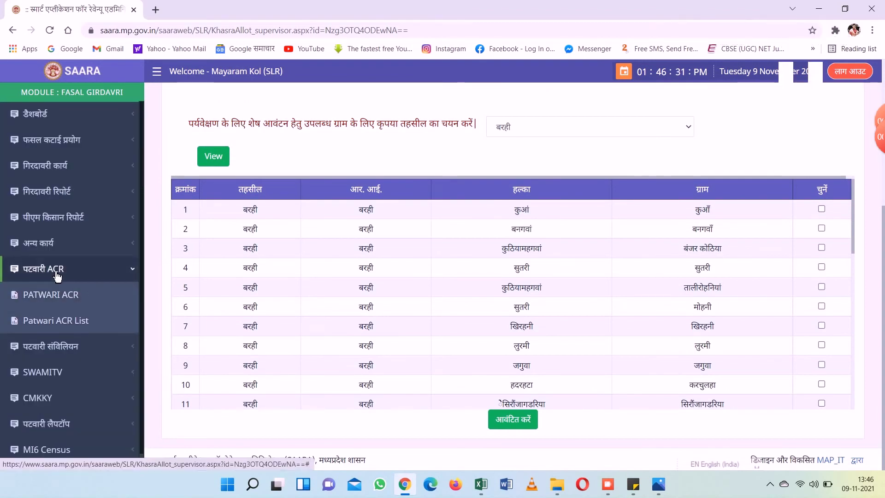
key("Left")
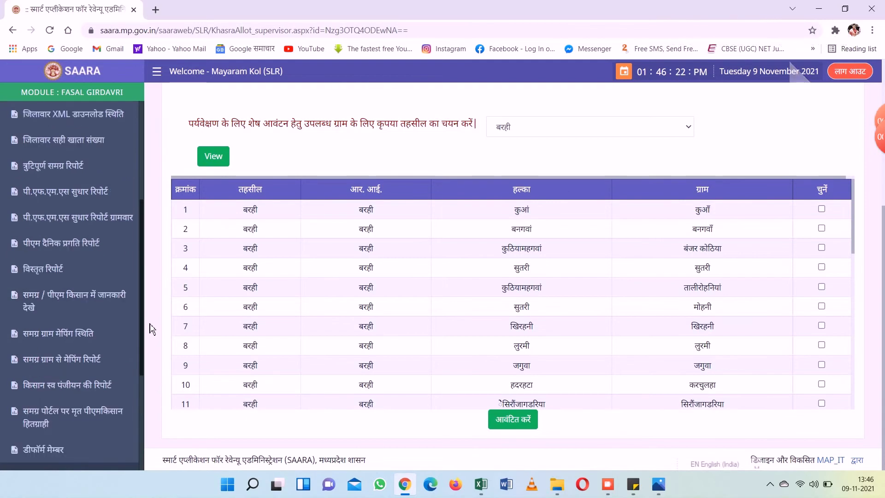
key("Left")
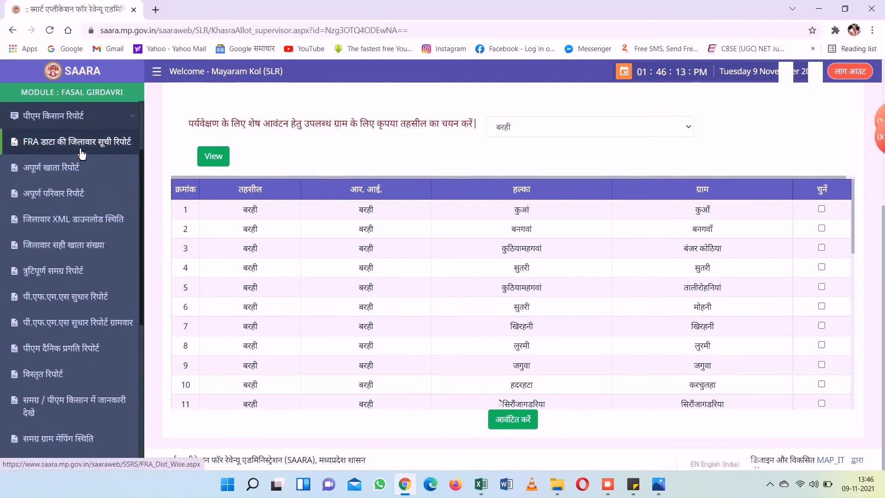
key("Left")
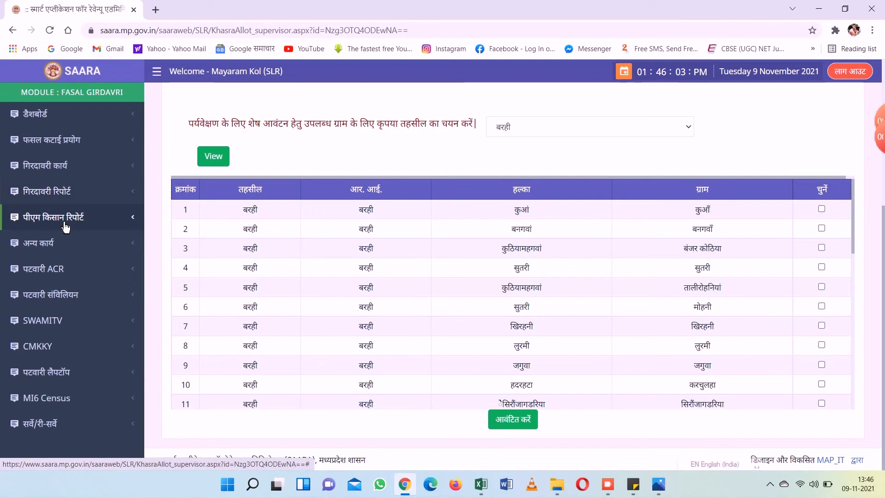
mouse_move(538, 475)
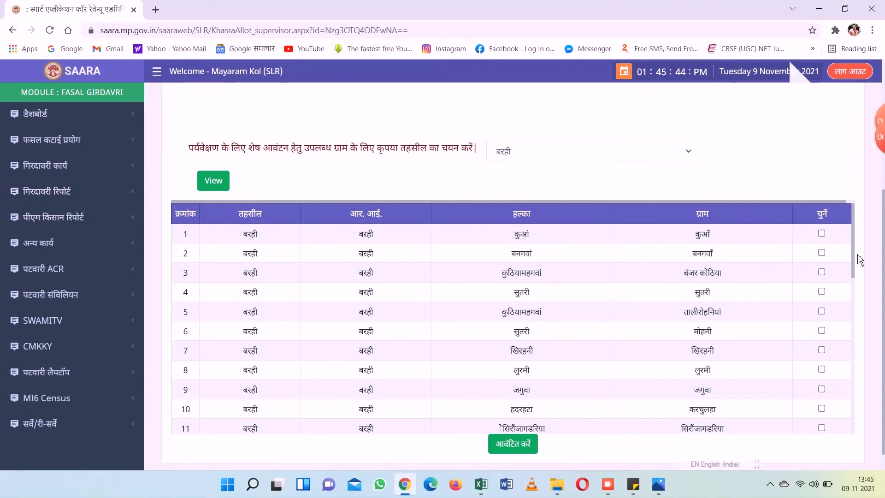
Close the गिरदावरी रिपोर्ट group and look through the reports offered under पीएम किसान रिपोर्ट
left_click_drag(857, 260, 874, 235)
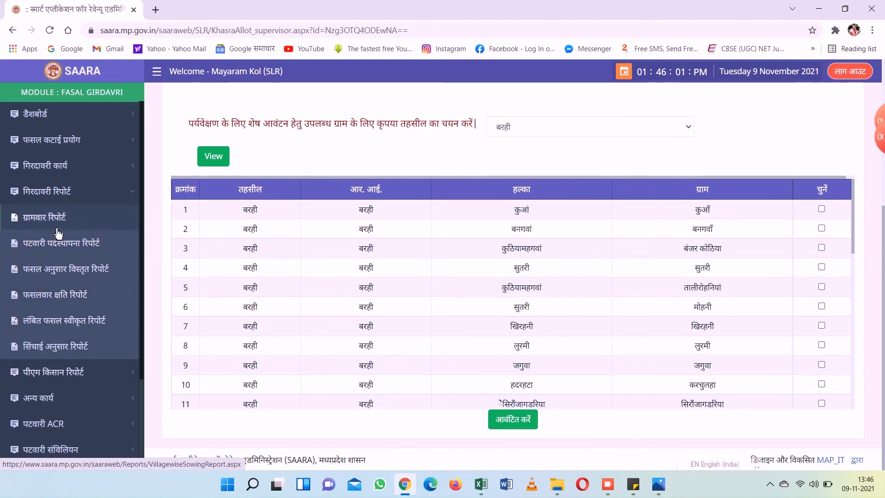
left_click(58, 203)
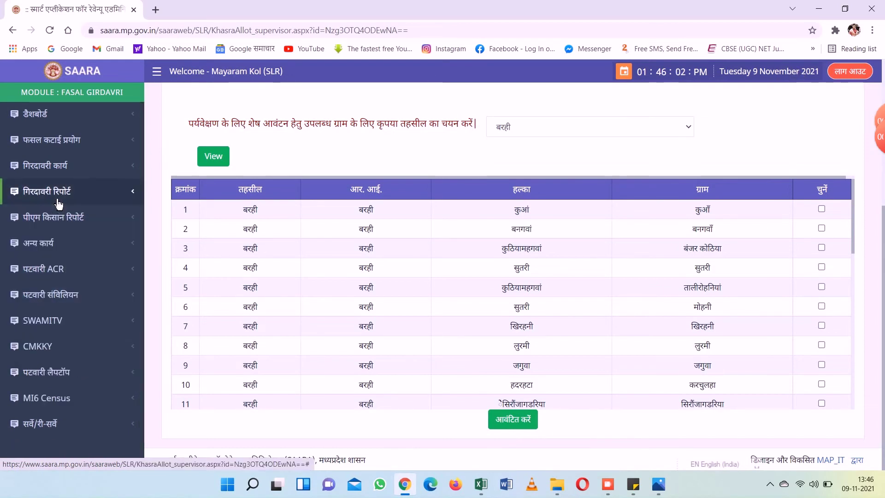
left_click(65, 226)
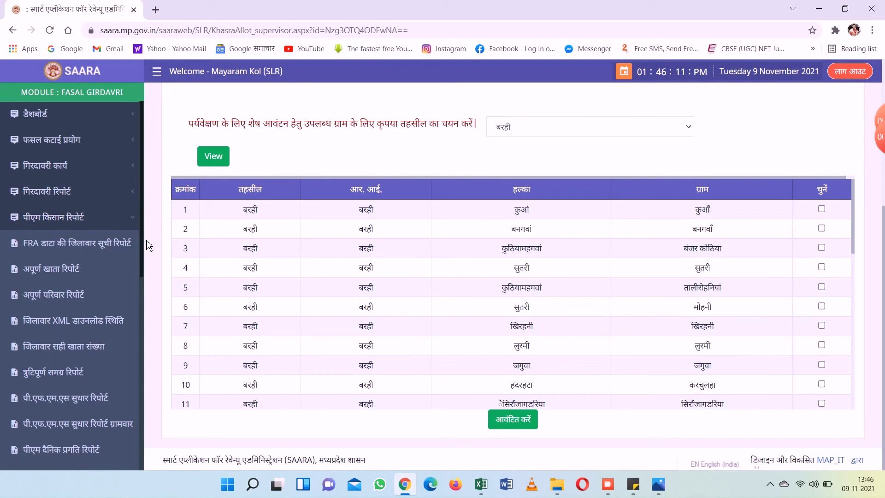
scroll(141, 249, "down", 2)
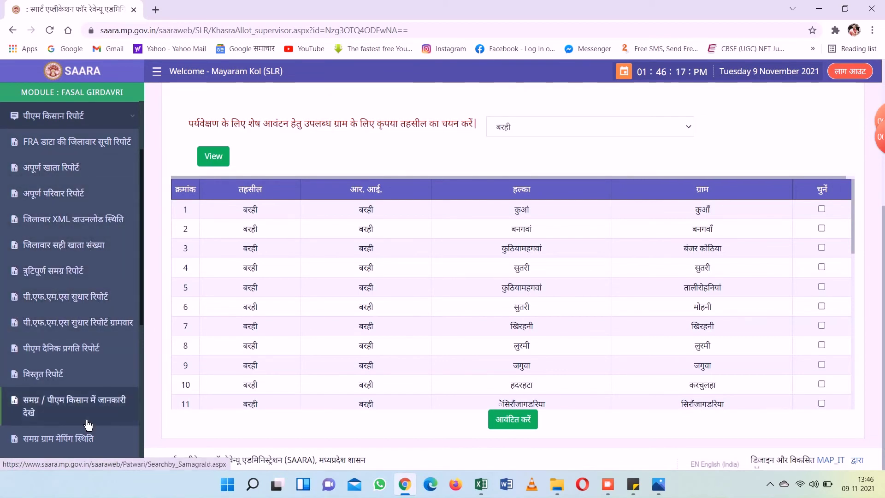
left_click_drag(144, 317, 168, 444)
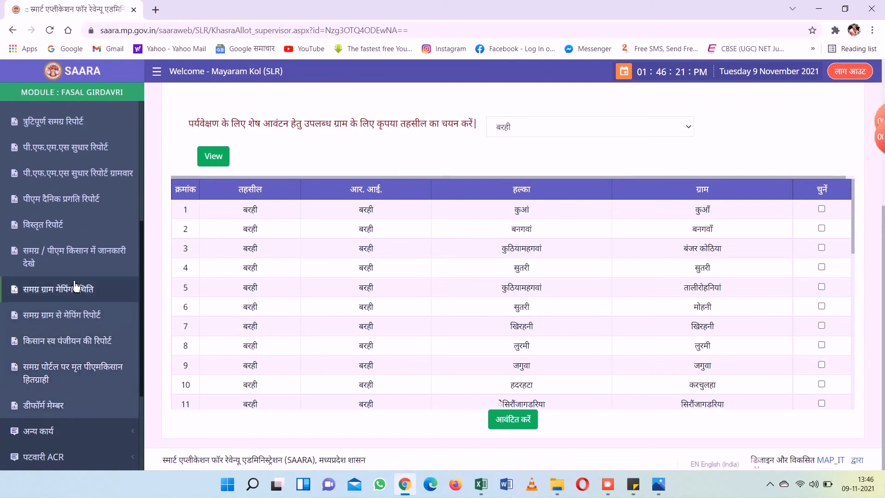
left_click_drag(152, 392, 152, 259)
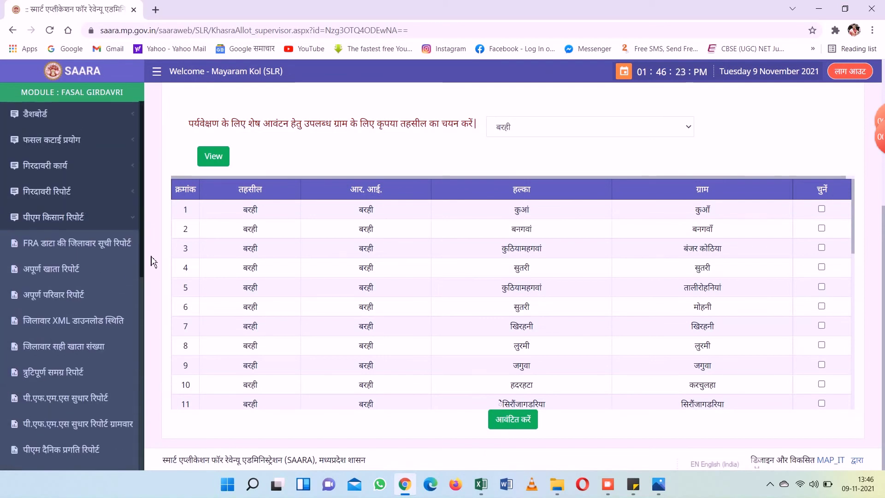
View the options under अन्य कार्य, close that group, and view the options under पटवारी ACR
left_click(74, 252)
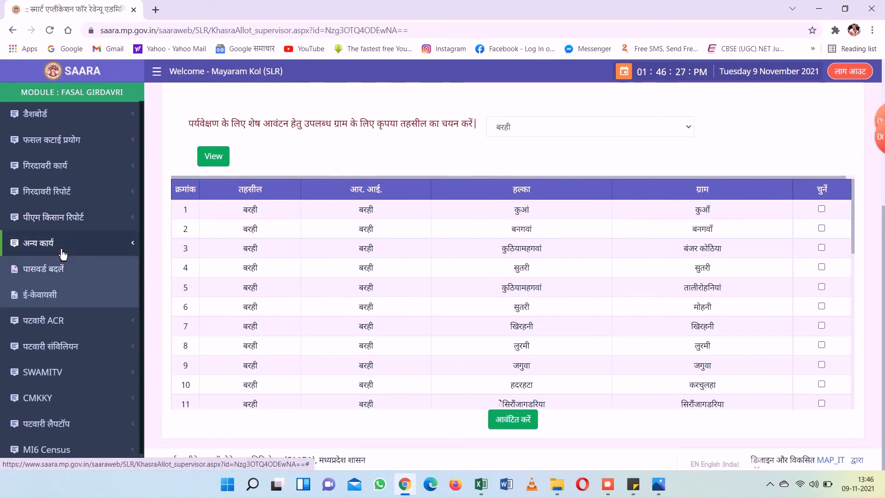
left_click(64, 253)
left_click(68, 272)
left_click(65, 302)
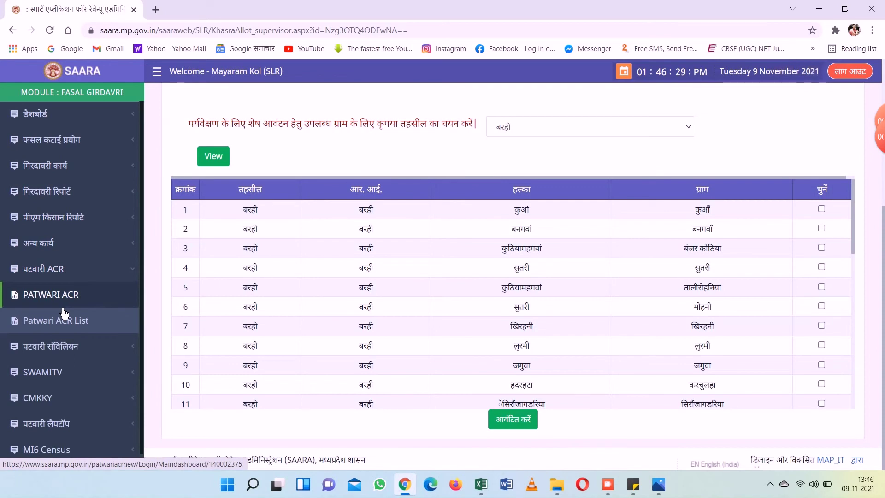
Close the पटवारी ACR group and look through the options offered under पटवारी संविलियन and SWAMITV
left_click(66, 323)
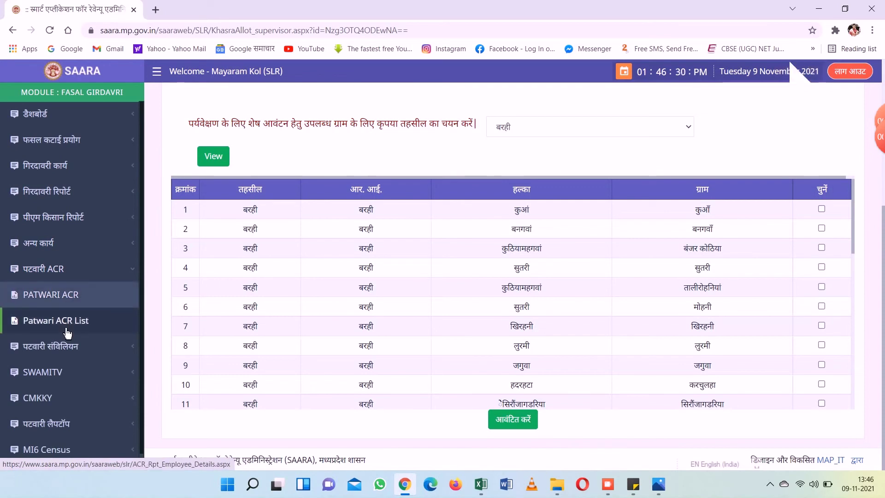
left_click(64, 271)
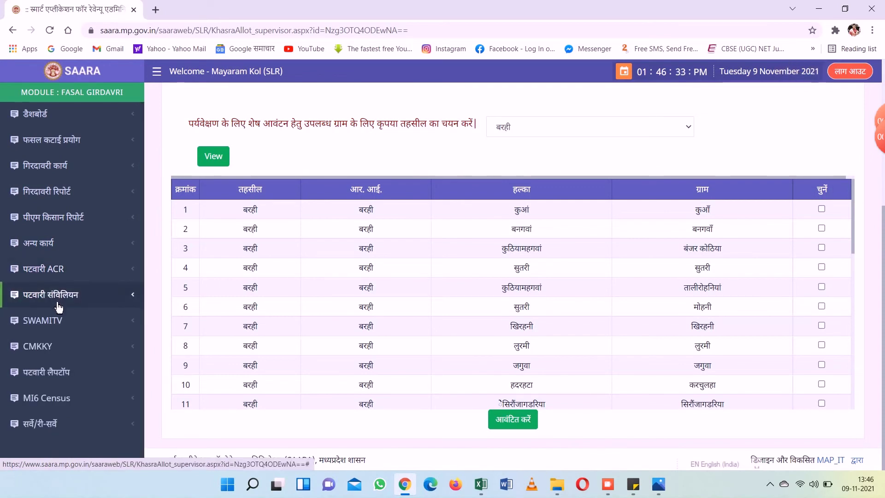
left_click(58, 305)
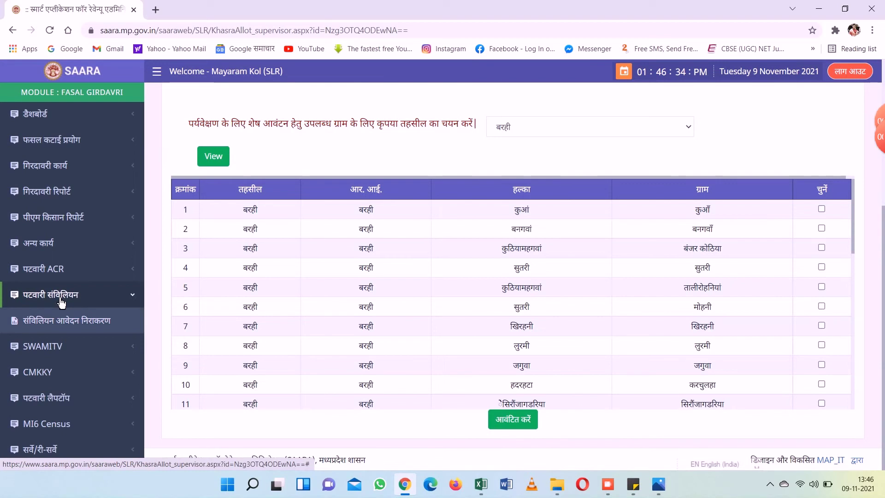
left_click(61, 303)
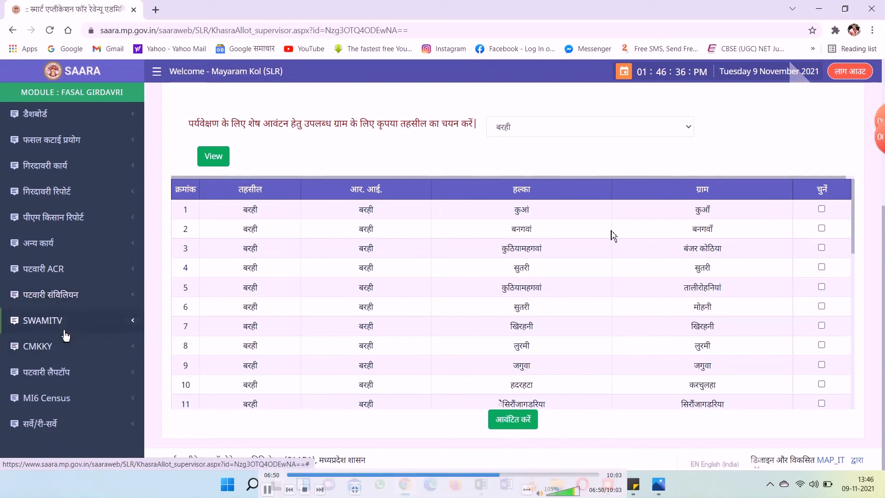
left_click(67, 332)
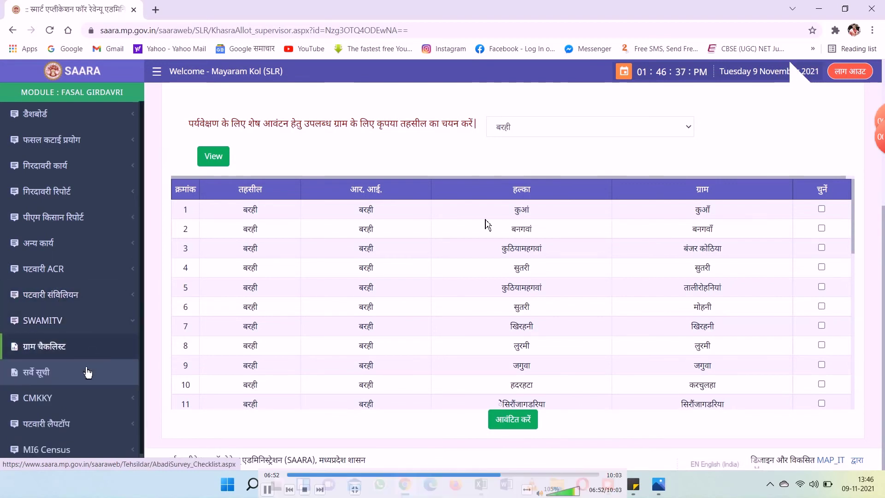
left_click(90, 327)
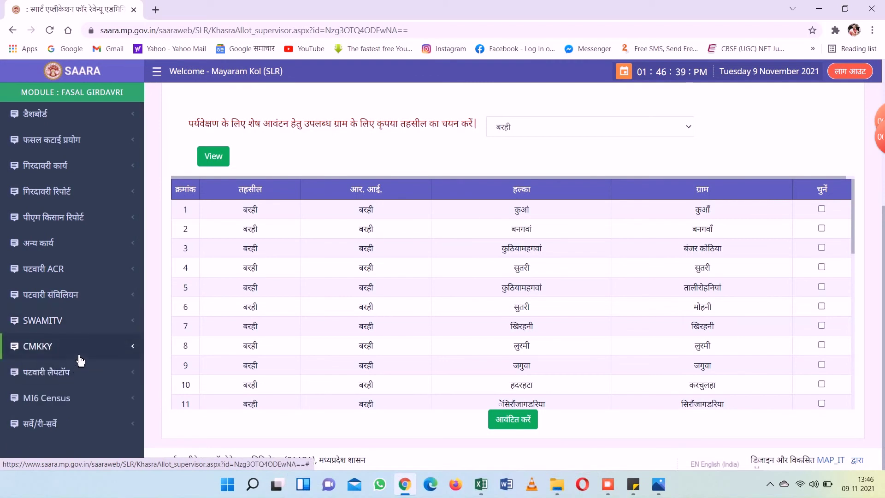
Open the CMKKY Status Report and show the payment progress statistics for 2021-22: 2nd Installment
left_click(79, 351)
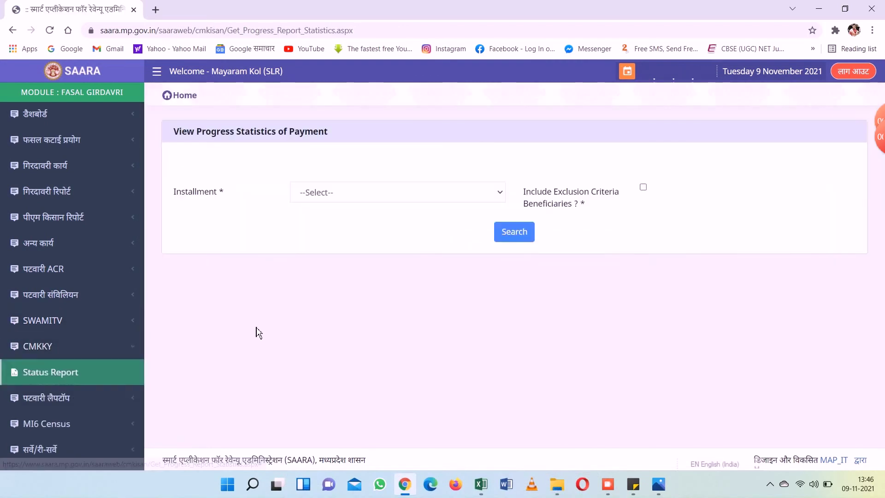
left_click(376, 196)
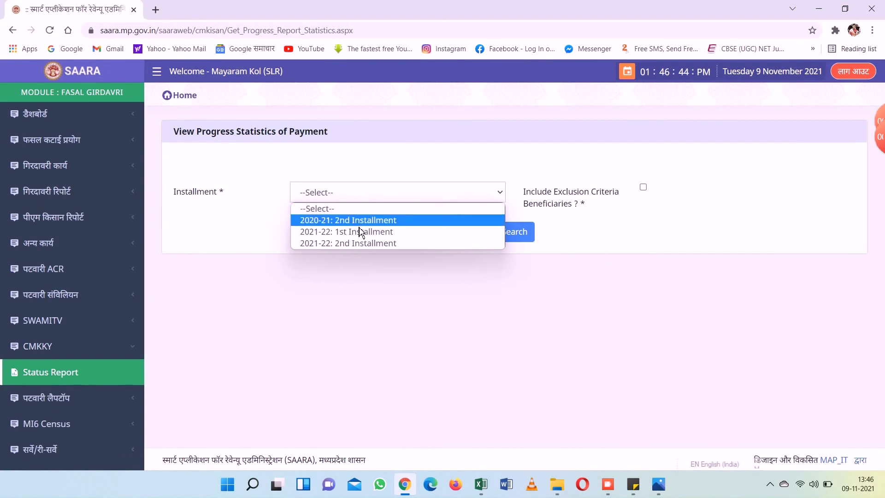
left_click(347, 245)
left_click(520, 240)
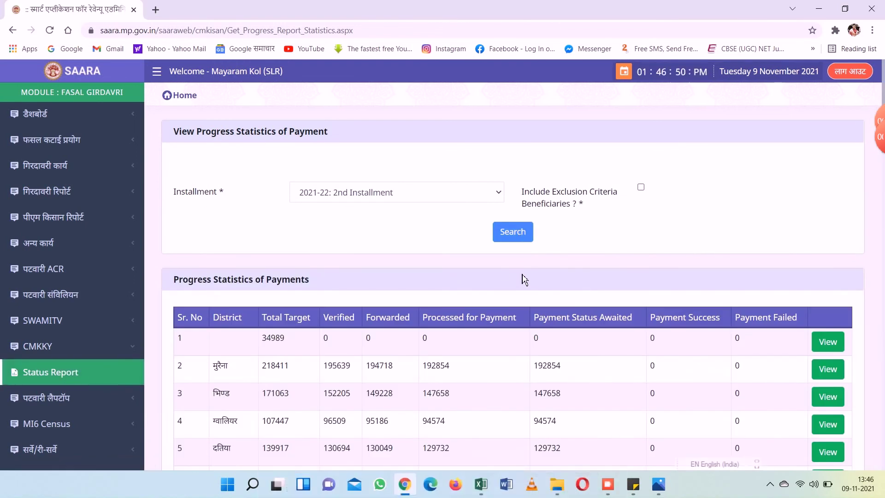
Look through the district-wise payment statistics and view the tehsil-wise breakdown for कटनी
scroll(524, 279, "down", 5)
scroll(524, 279, "down", 18)
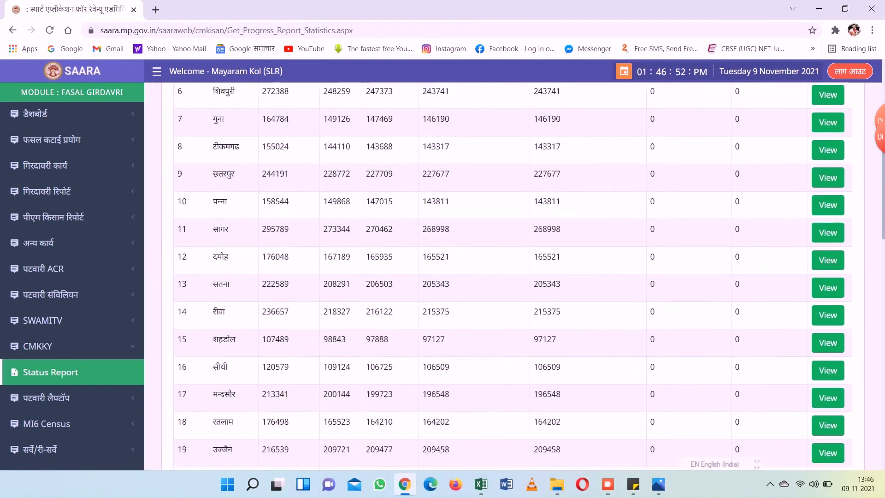
scroll(524, 280, "down", 7)
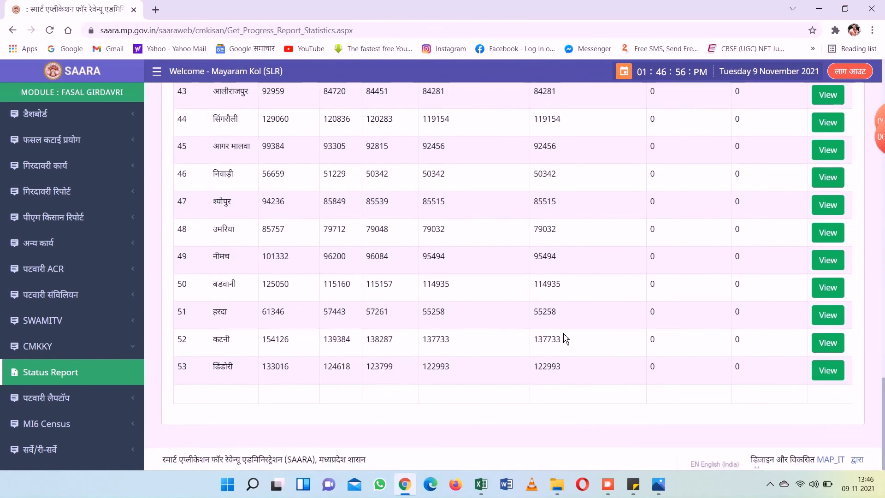
left_click(827, 343)
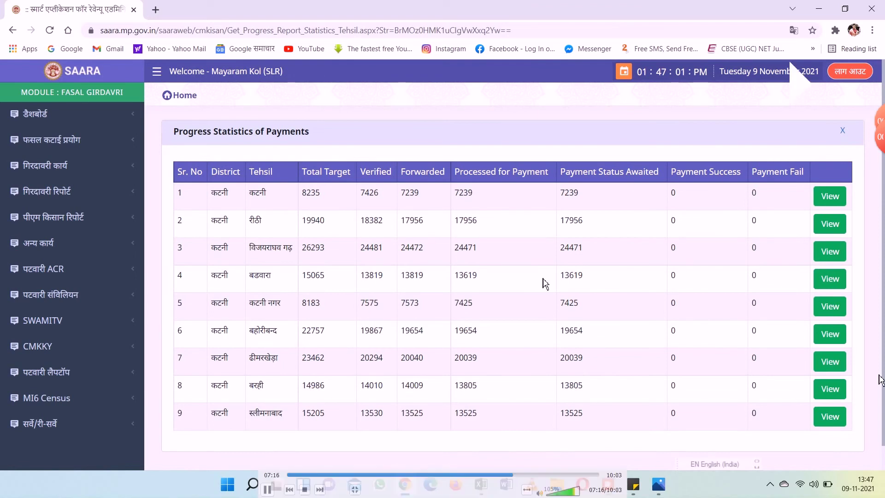
scroll(543, 346, "down", 1)
scroll(717, 269, "up", 1)
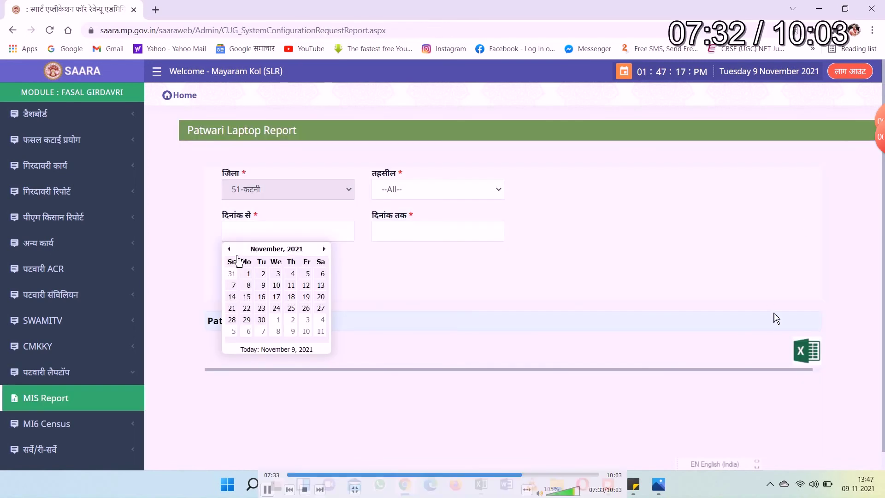
Show the Patwari Laptop Report for कटनी, all tehsils, from 01/10/2021 to 09/11/2021
left_click_drag(249, 249, 239, 265)
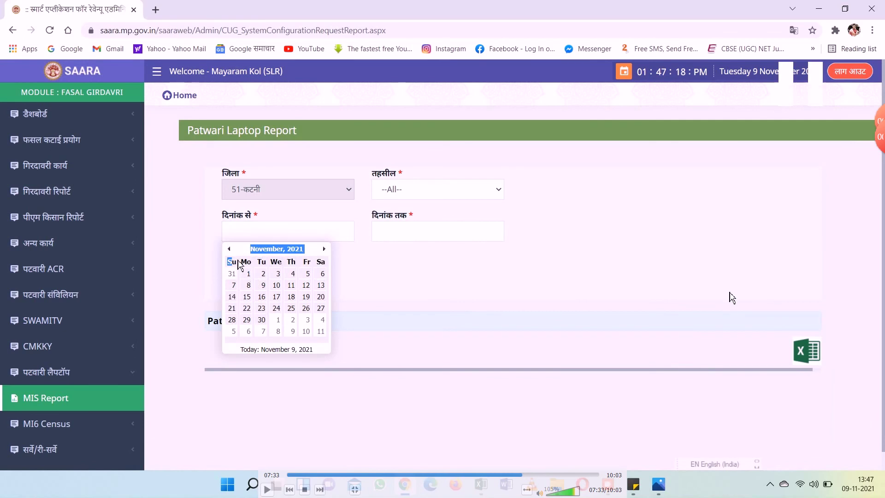
left_click(236, 258)
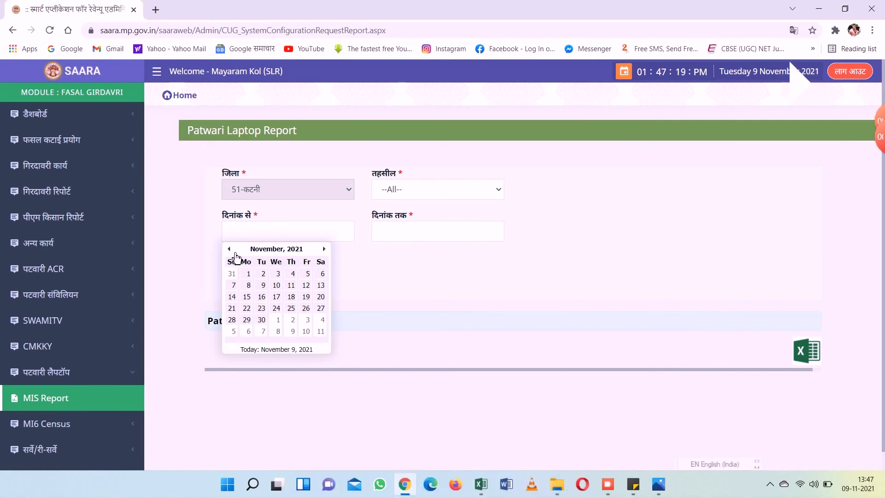
mouse_move(235, 259)
left_mouse_down()
mouse_move(250, 273)
mouse_move(235, 257)
left_mouse_up()
mouse_move(408, 458)
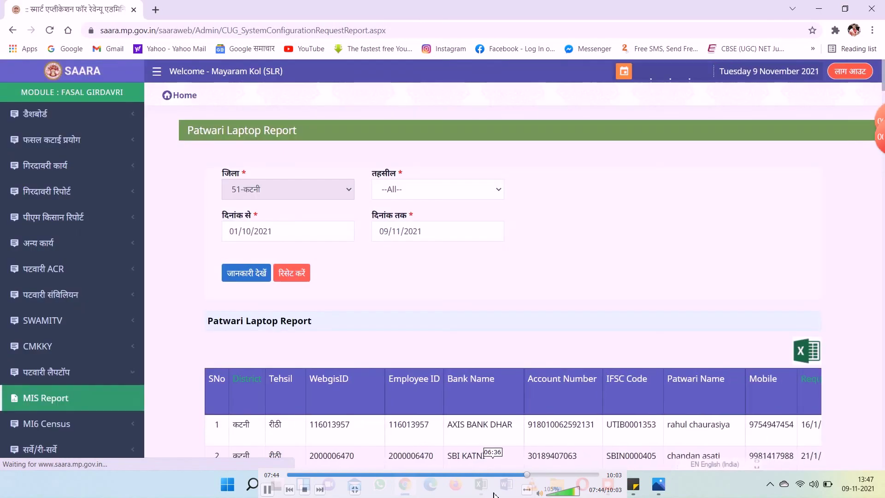
key("Right")
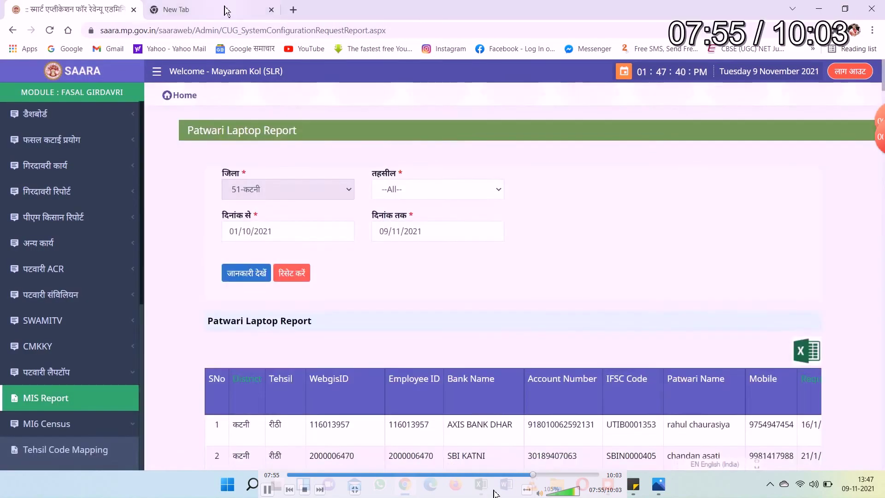
key("space")
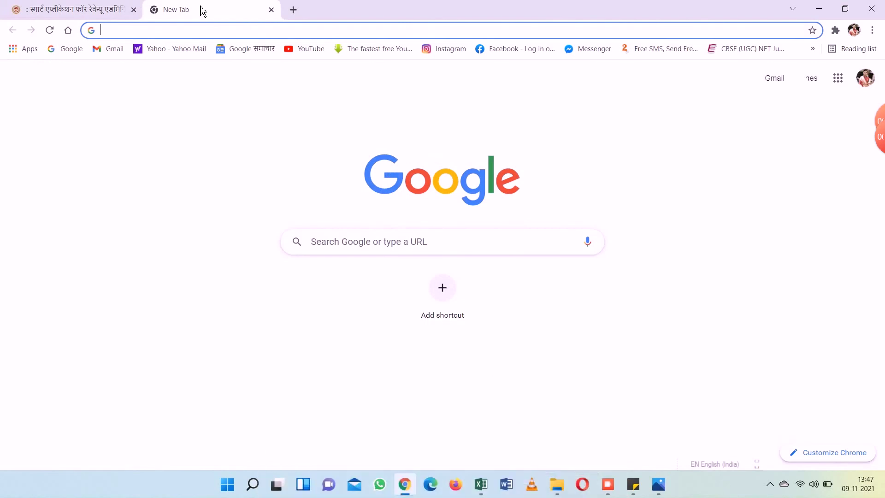
mouse_move(466, 380)
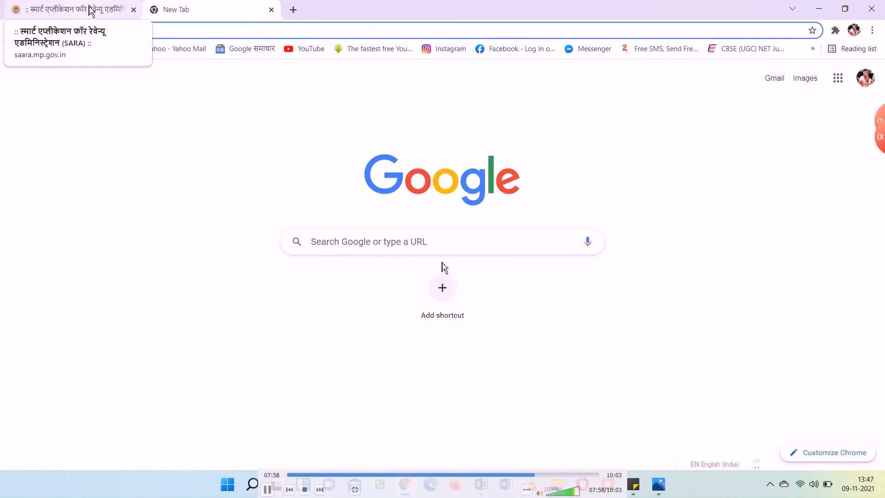
key("Right")
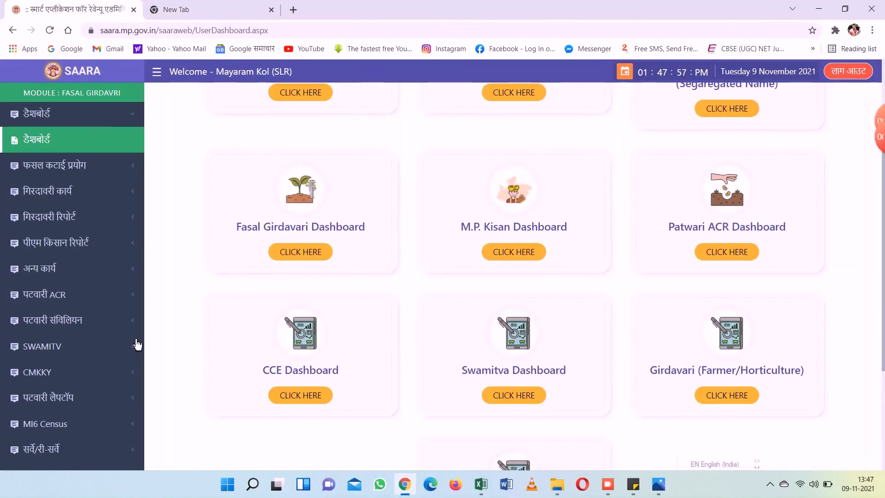
key("Right")
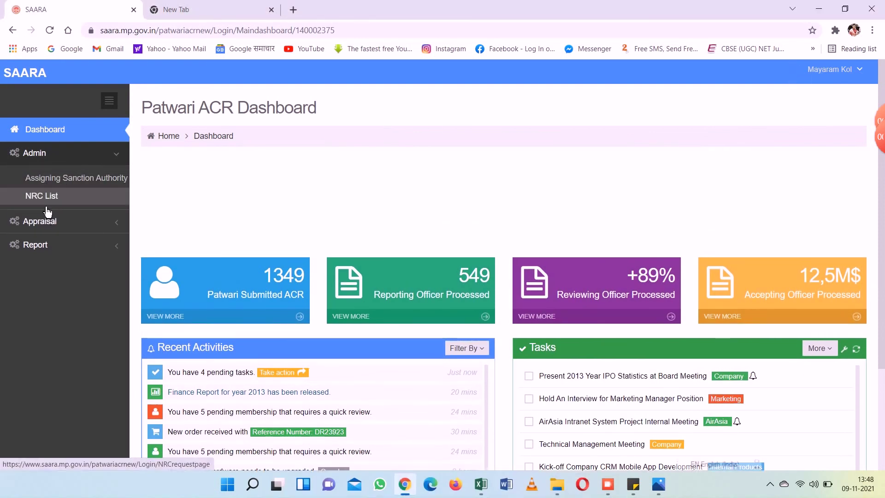
View the options under Appraisal and Report on the Patwari ACR Dashboard
left_click(43, 227)
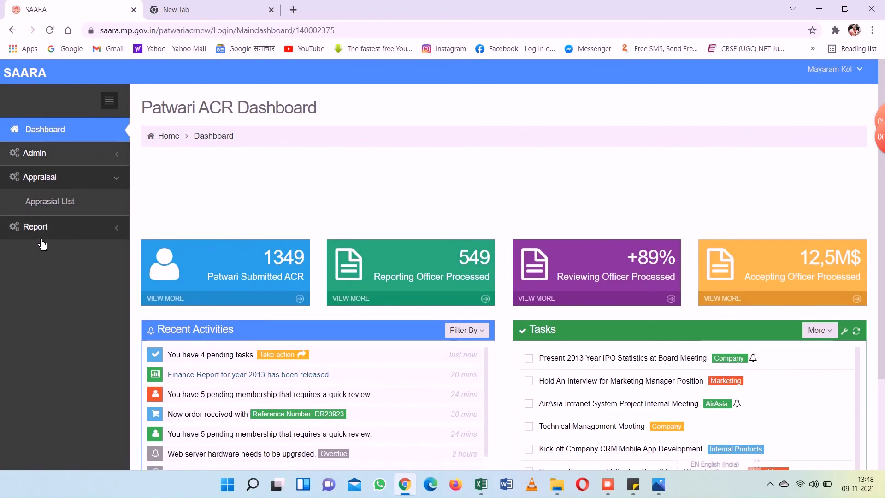
left_click(42, 244)
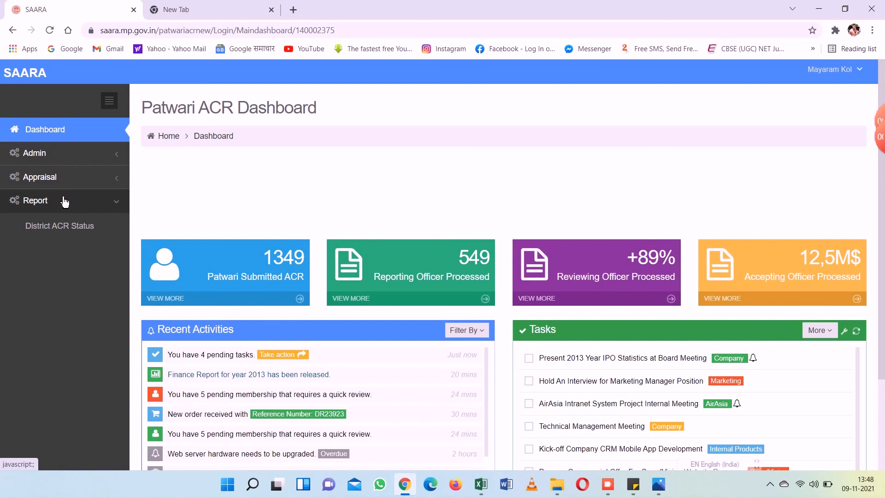
left_click(72, 181)
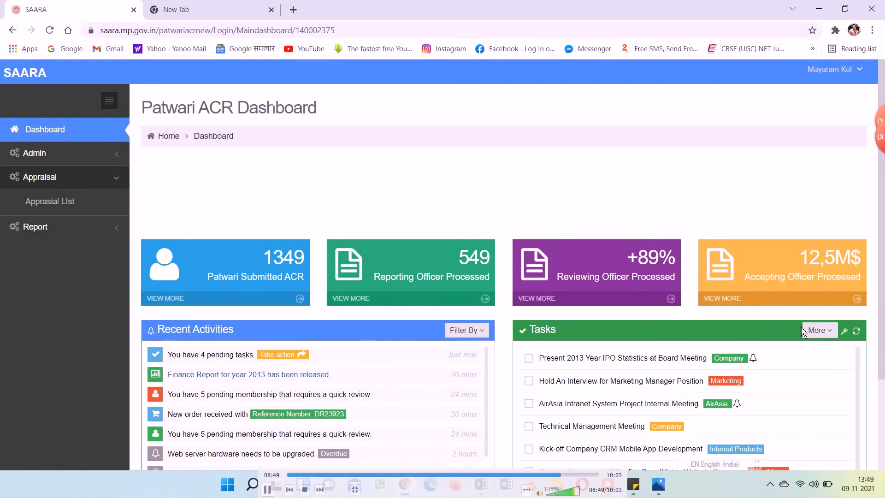
Open Assigning Sanction Authority, list the permanent patwaris of Katni's tehsil बडवारा for 2020-2021, and look through their assigned officers and status
mouse_move(877, 146)
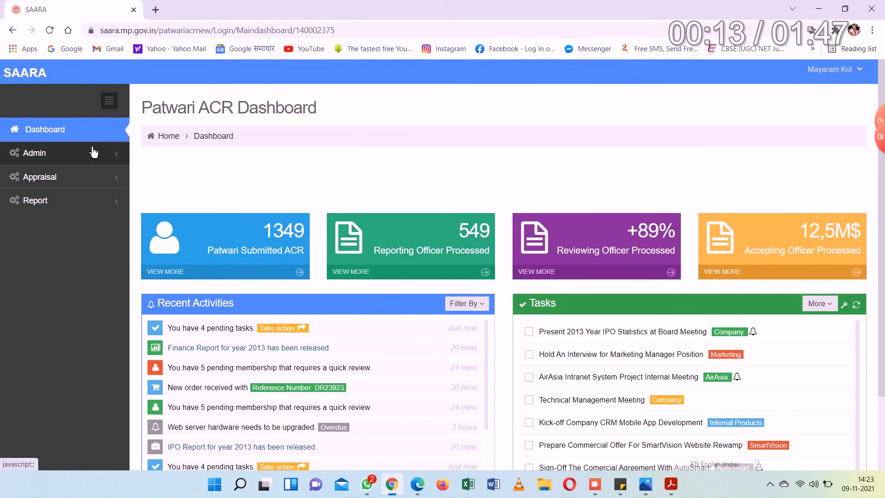
left_click(92, 150)
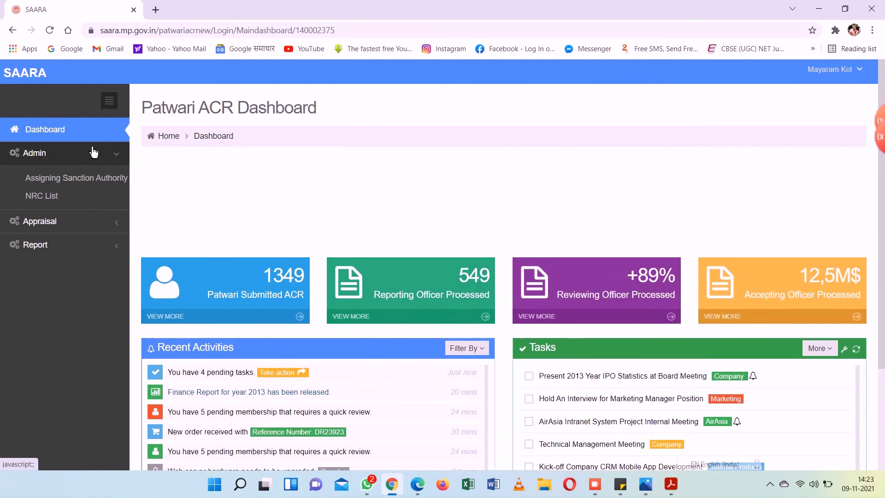
left_click(75, 183)
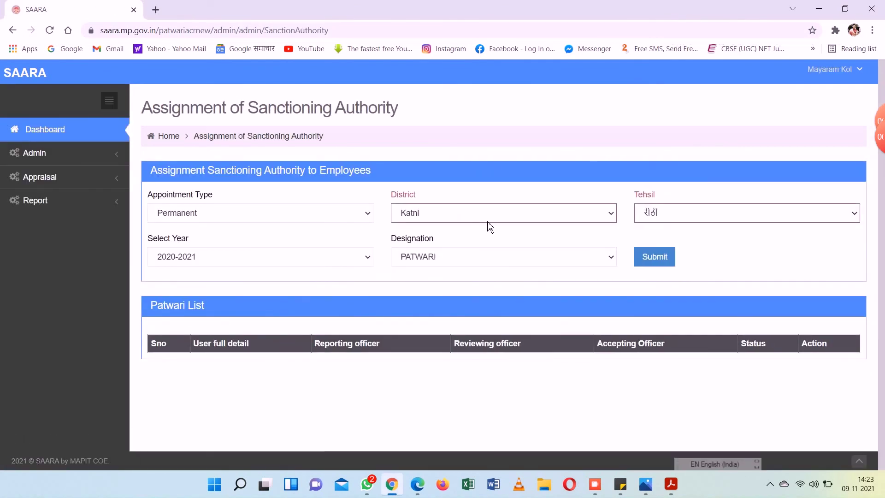
left_click(659, 218)
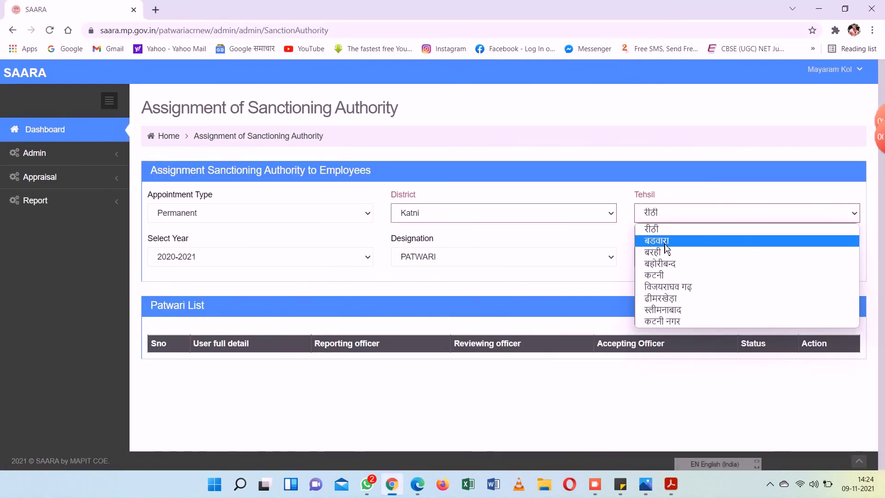
left_click(666, 240)
left_click(664, 266)
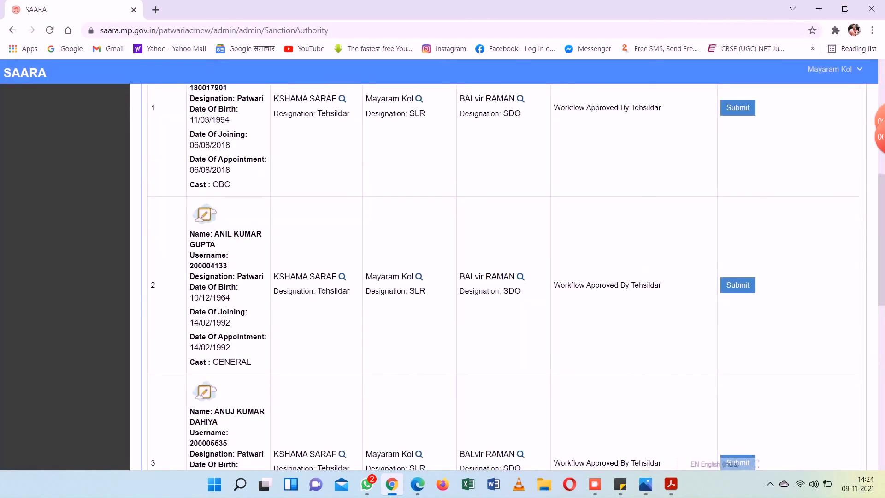
scroll(234, 246, "down", 7)
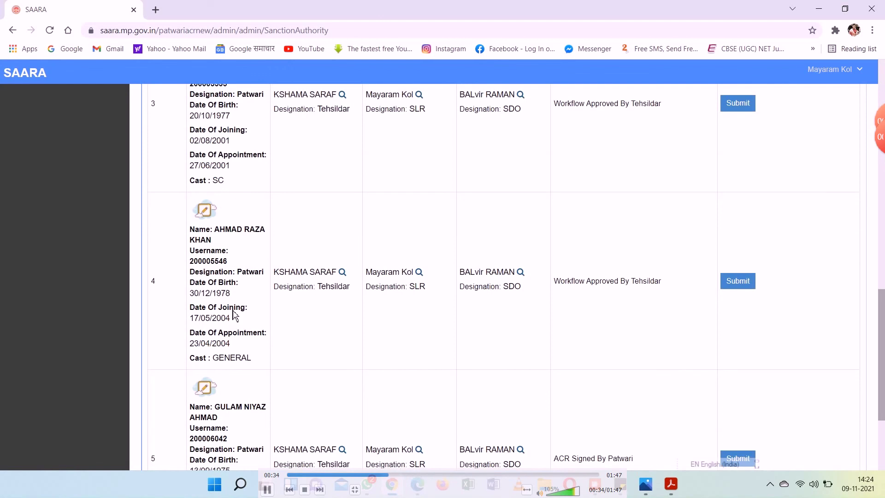
scroll(205, 312, "down", 4)
scroll(246, 336, "up", 12)
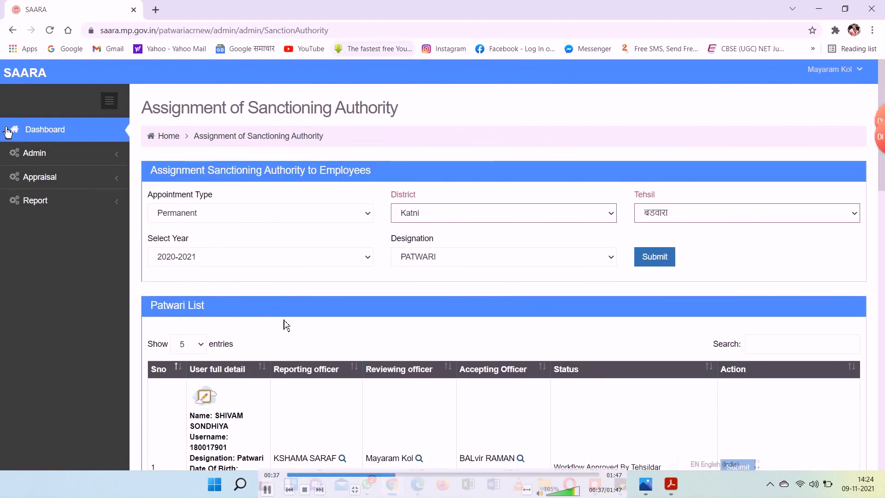
Open the appraisal list for 2020-2021, show the Reviewing Officer (Pending) entries, and view the second page
left_click(63, 161)
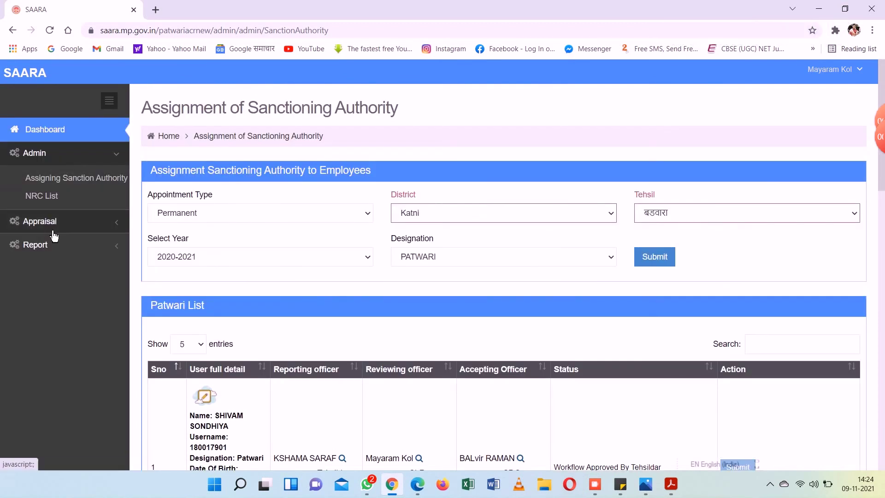
left_click(53, 230)
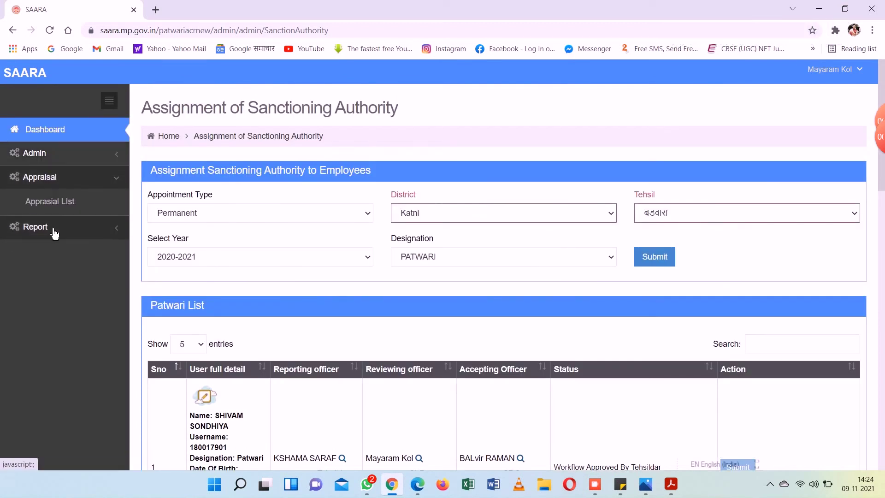
left_click(69, 210)
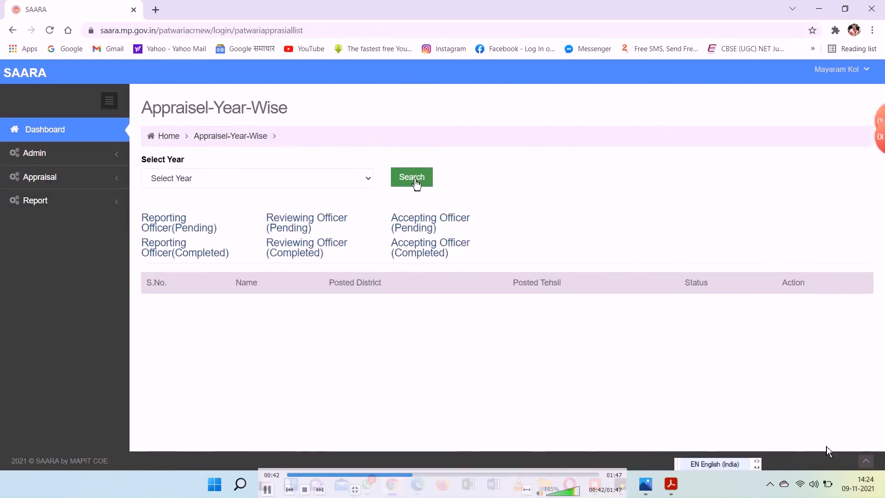
left_click(252, 188)
left_click(206, 214)
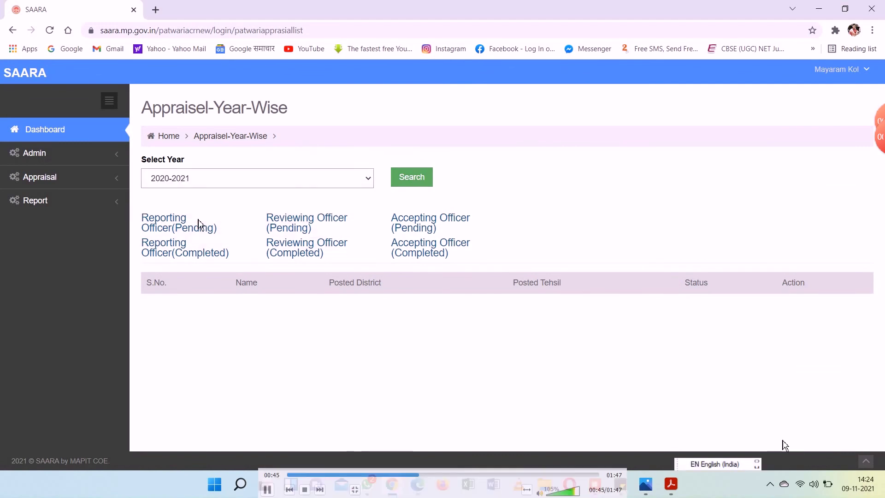
left_click(301, 228)
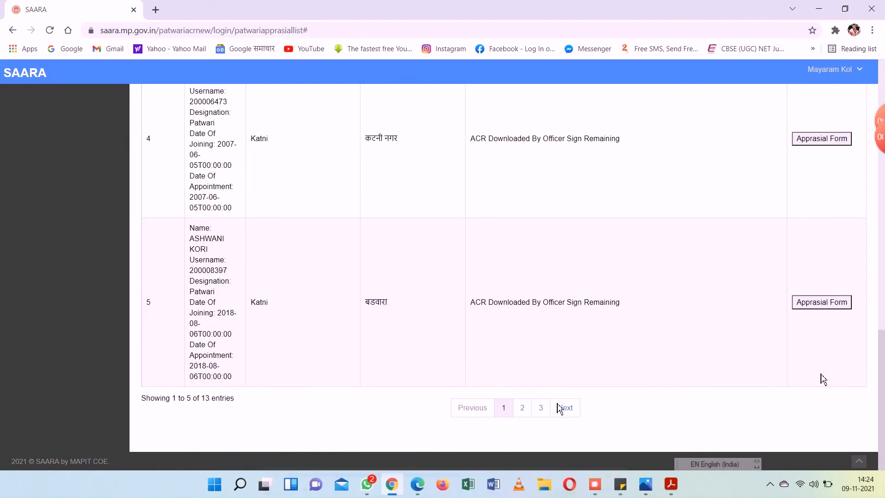
left_click(529, 412)
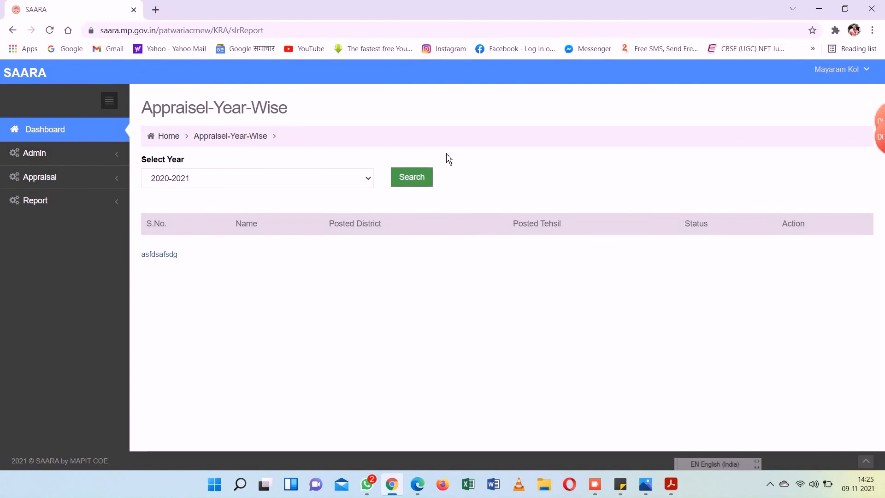
mouse_move(745, 393)
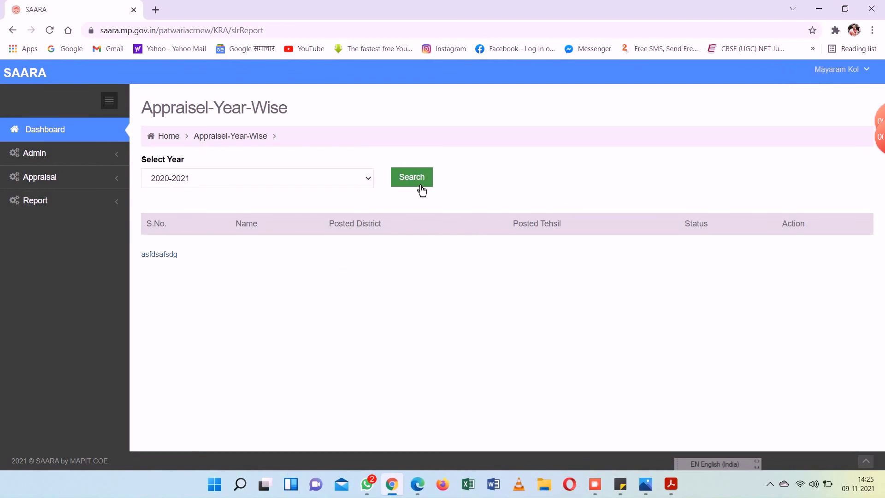
mouse_move(837, 173)
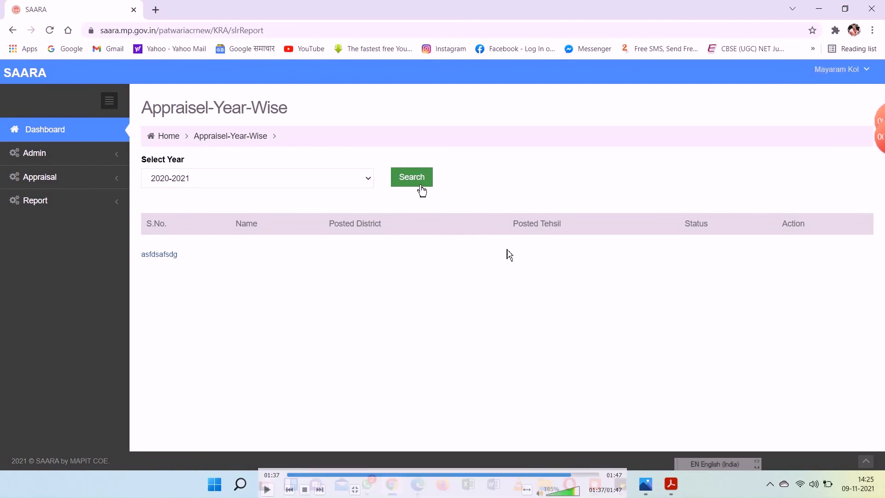